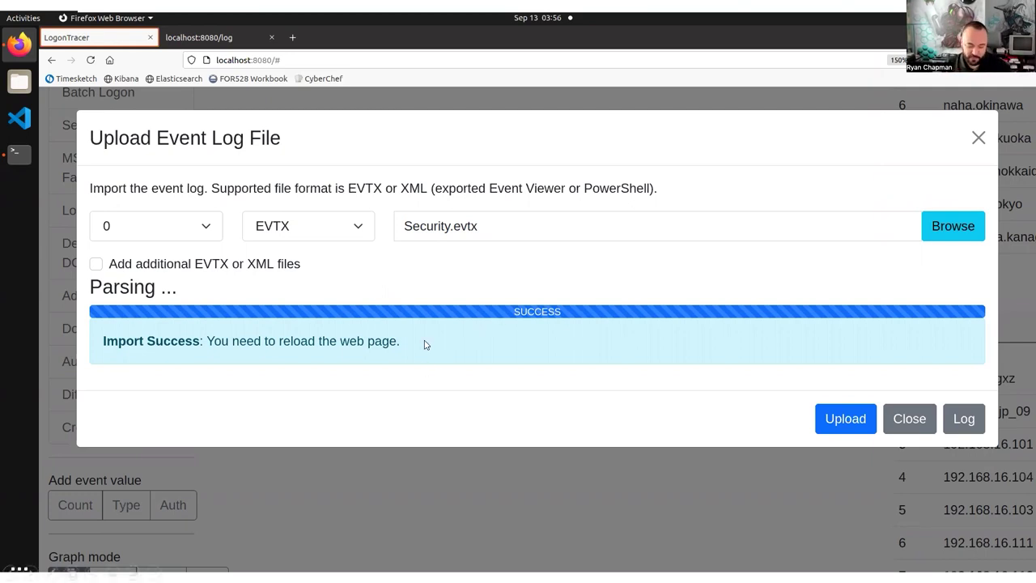
pyautogui.moveTo(535, 204)
pyautogui.mouseDown()
pyautogui.moveTo(306, 239)
pyautogui.moveTo(389, 171)
pyautogui.mouseUp()
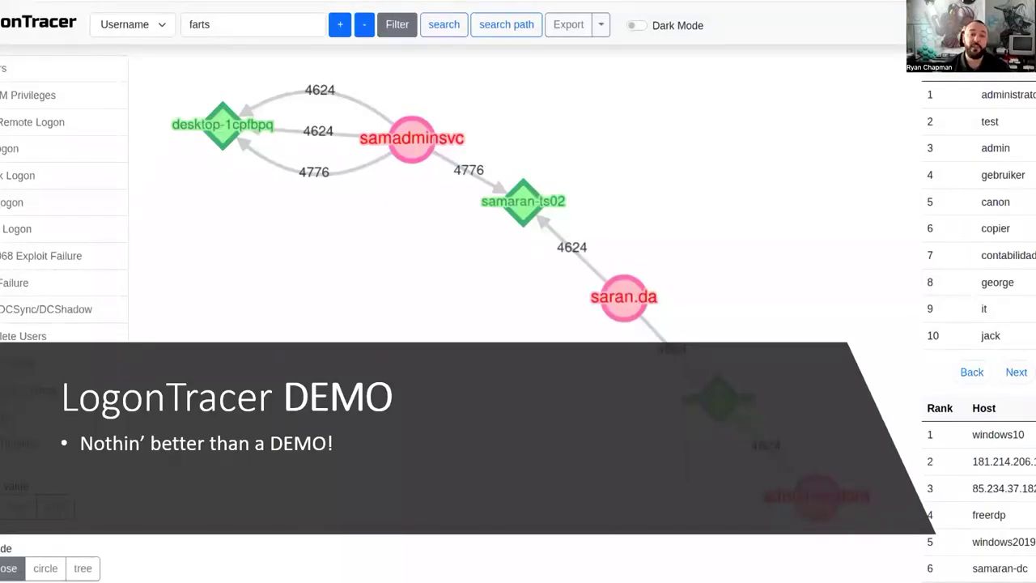
# Switch to Firefox in the virtual machine and load localhost:8080 in a new browser tab
pyautogui.hotkey('alt', 'Tab')
pyautogui.hotkey('alt', 'Tab')
pyautogui.hotkey('alt', 'Tab')
pyautogui.hotkey('alt', 'Tab')
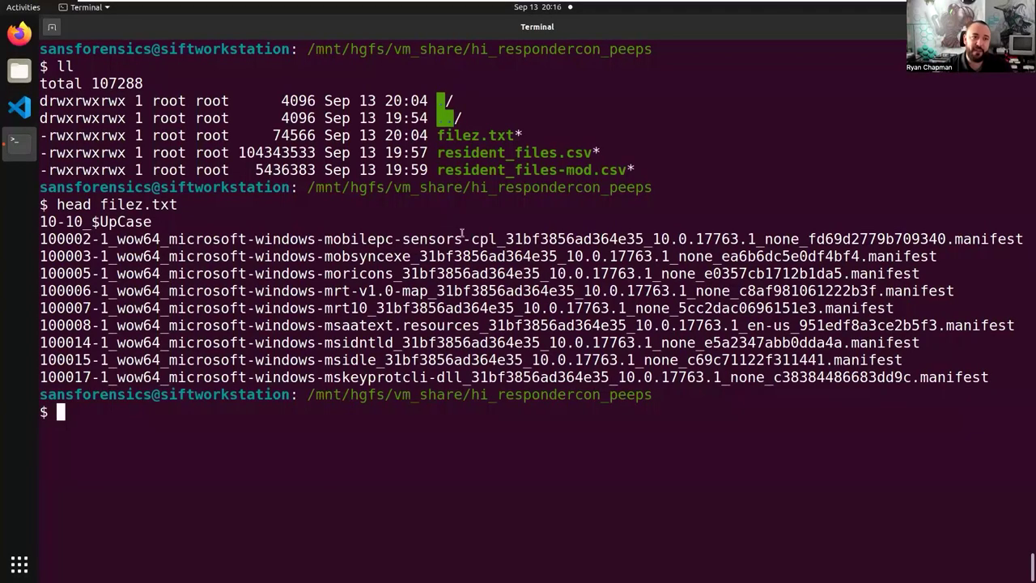
pyautogui.click(20, 32)
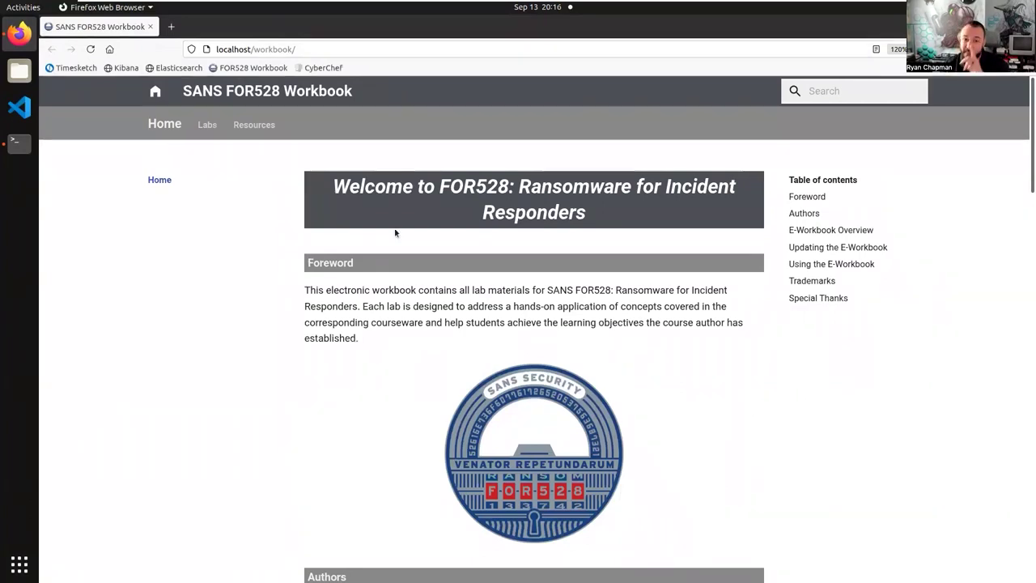
pyautogui.click(202, 27)
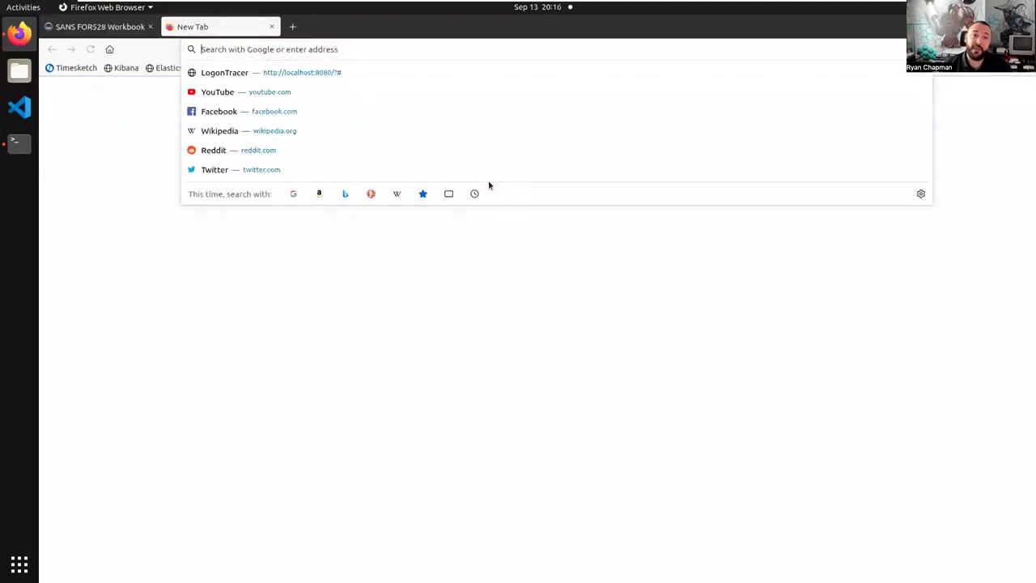
pyautogui.write('localhost:8080')
pyautogui.press('Return')
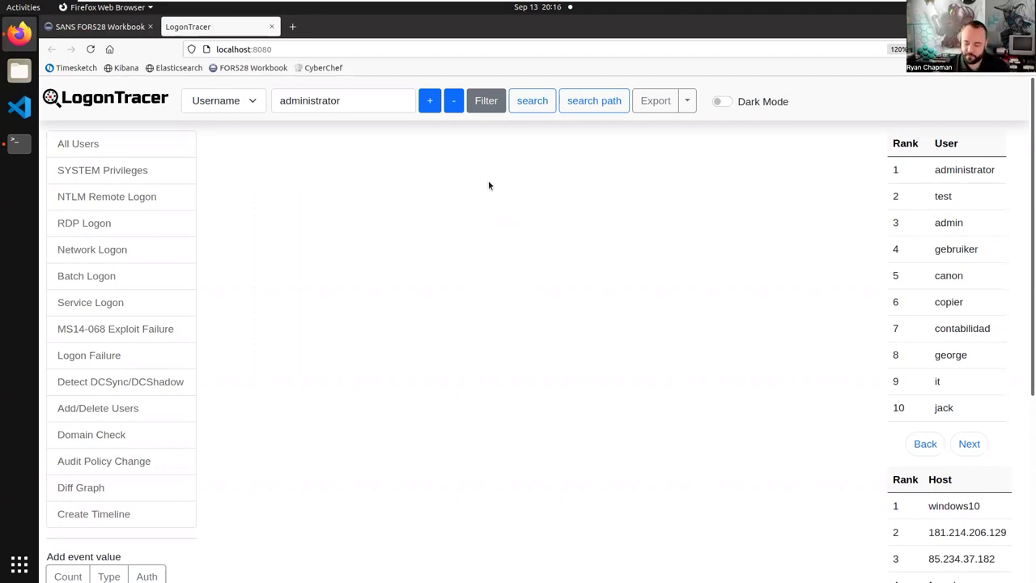
# Show the LogonTracer page in full screen and enlarge it by three zoom levels
pyautogui.press('F11')
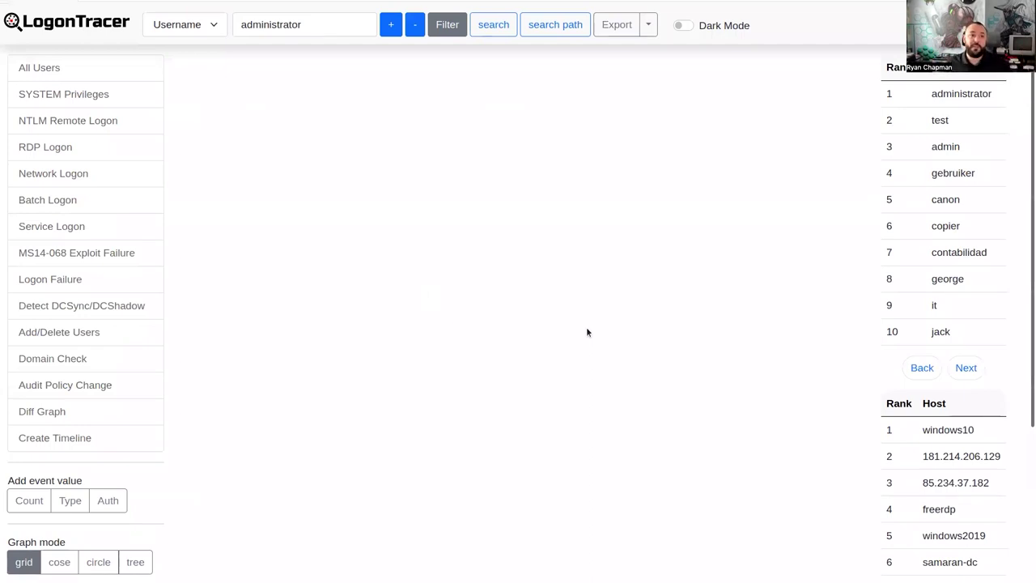
pyautogui.hotkey('ctrl', '+')
pyautogui.hotkey('ctrl', '+')
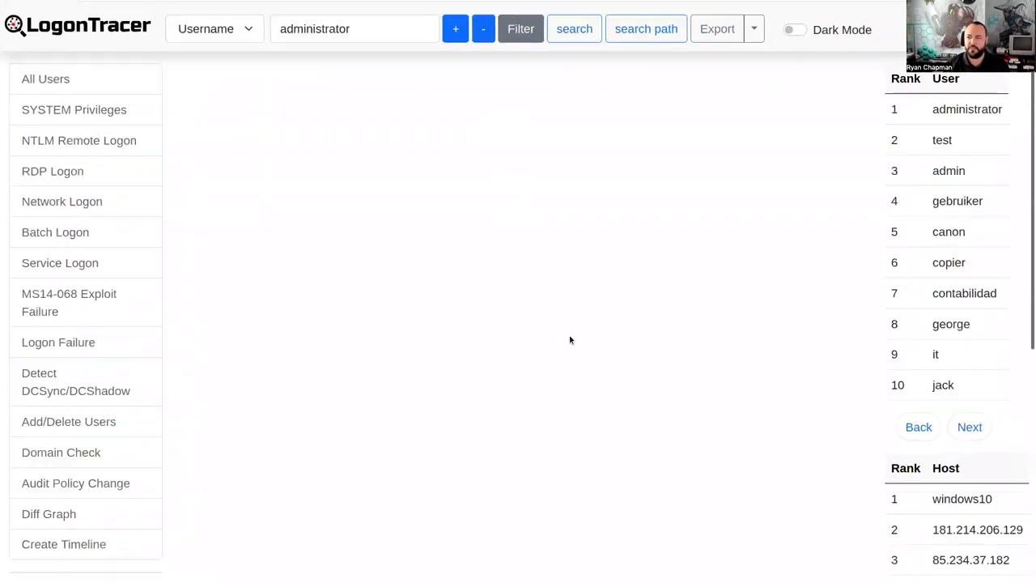
pyautogui.hotkey('ctrl', '+')
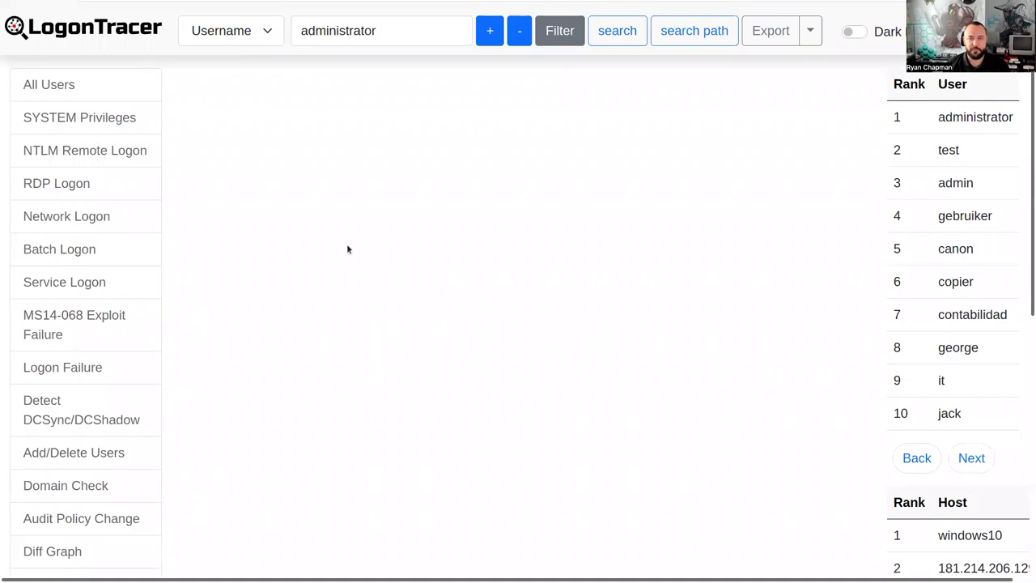
# Review the event log upload options, choosing time zone 0 and keeping the EVTX format, and leave without uploading a file
pyautogui.scroll(-5, 518, 320)
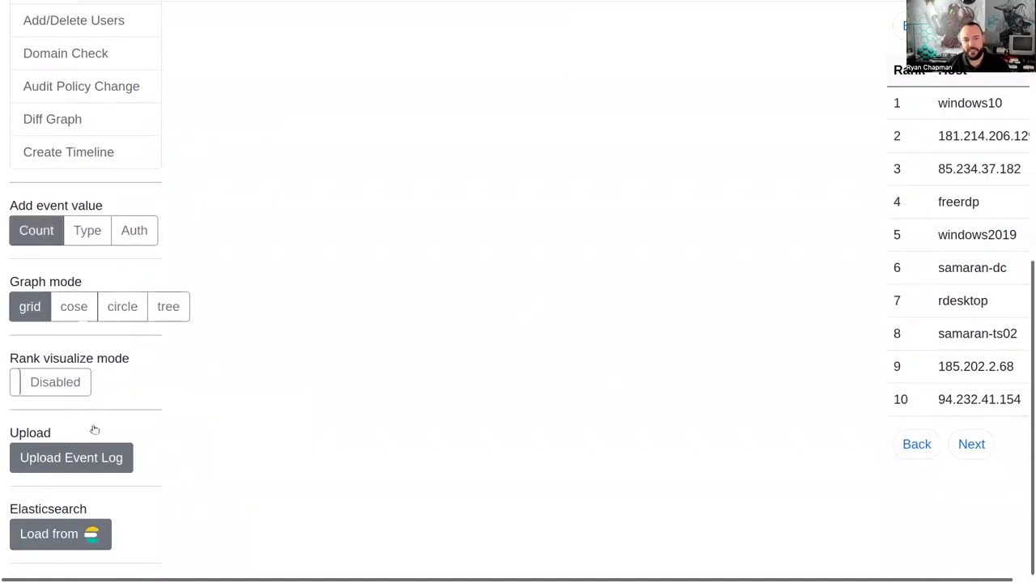
pyautogui.click(85, 455)
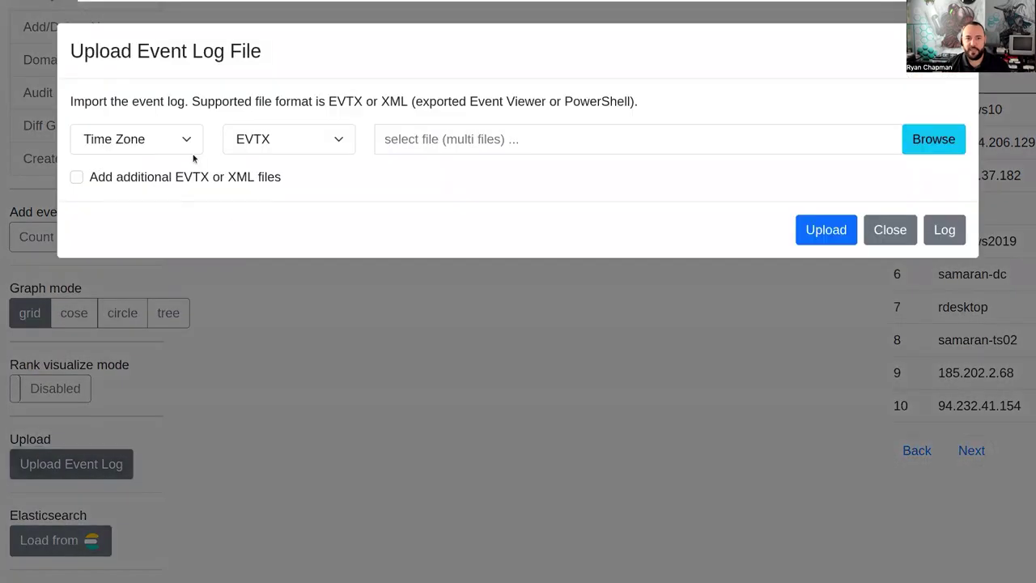
pyautogui.click(136, 139)
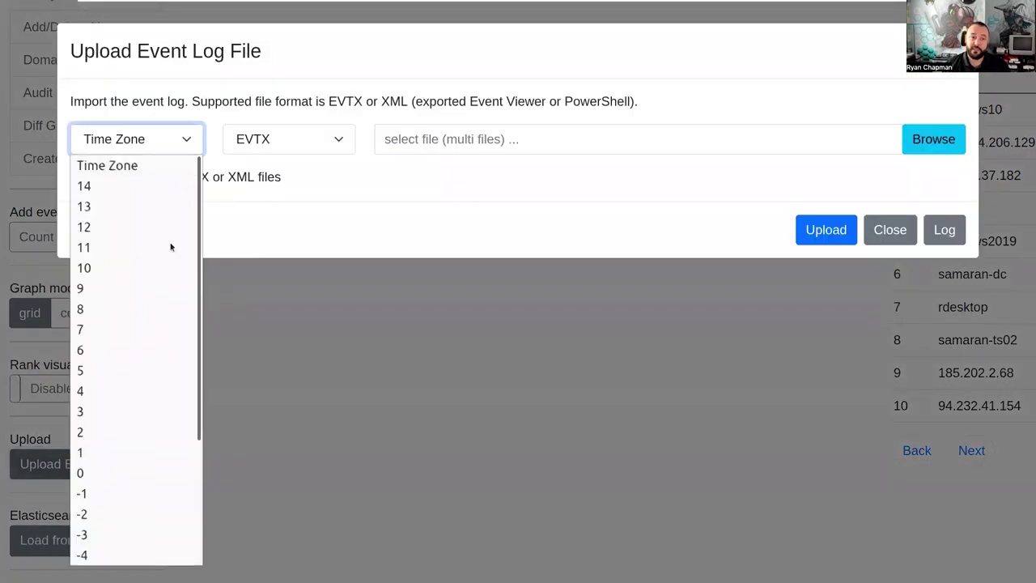
pyautogui.click(115, 474)
pyautogui.click(297, 139)
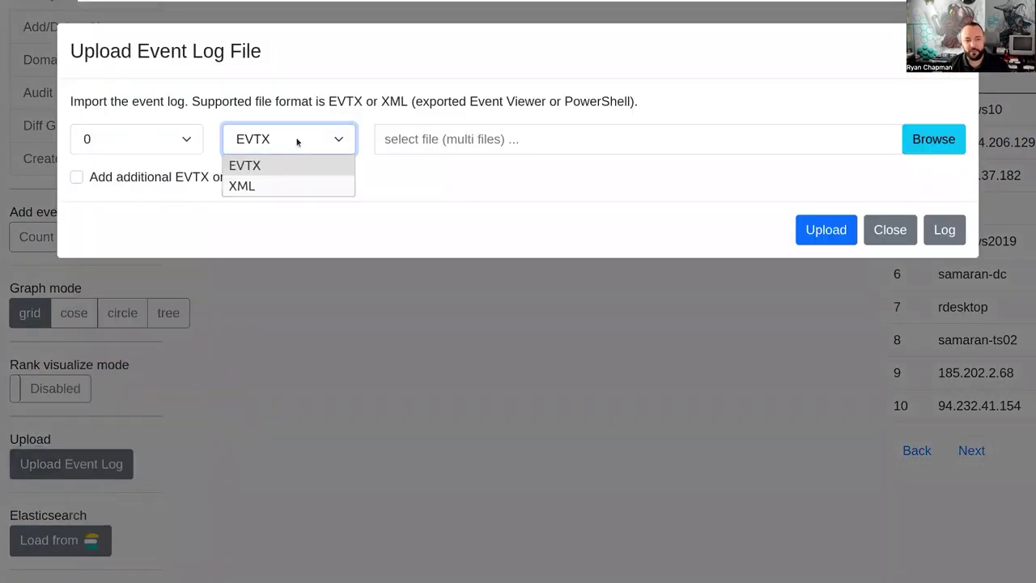
pyautogui.click(470, 223)
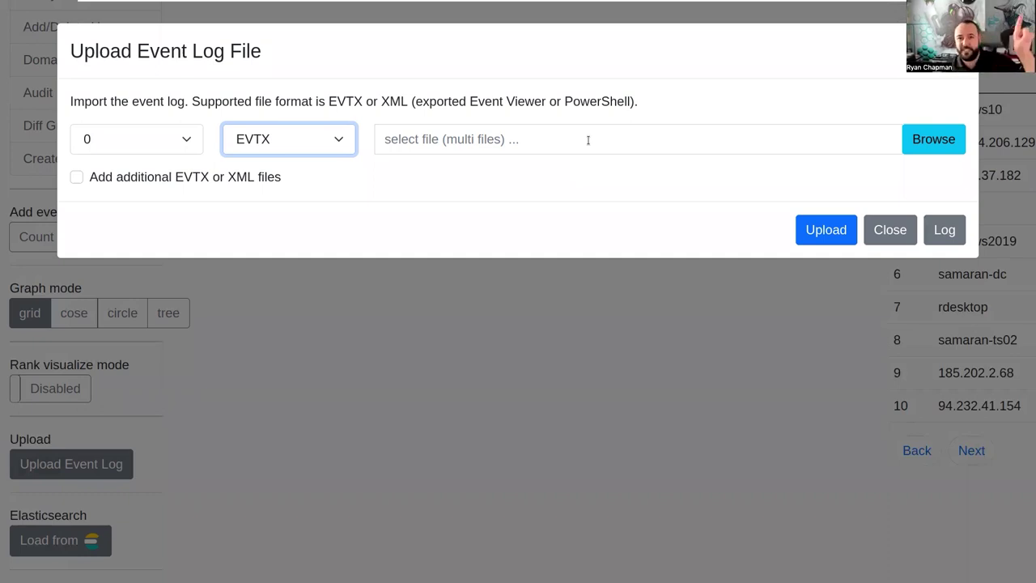
pyautogui.click(592, 143)
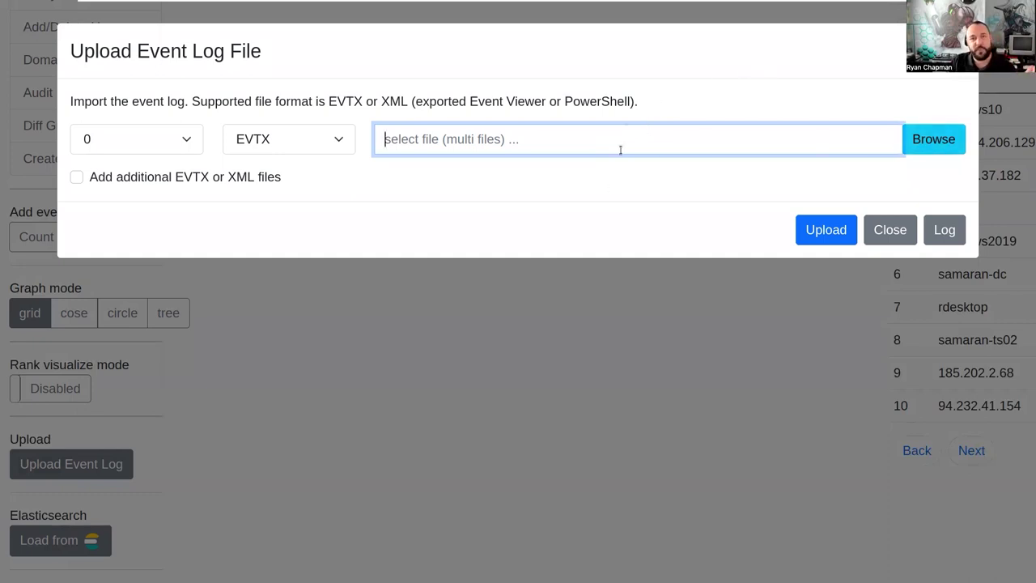
pyautogui.click(891, 232)
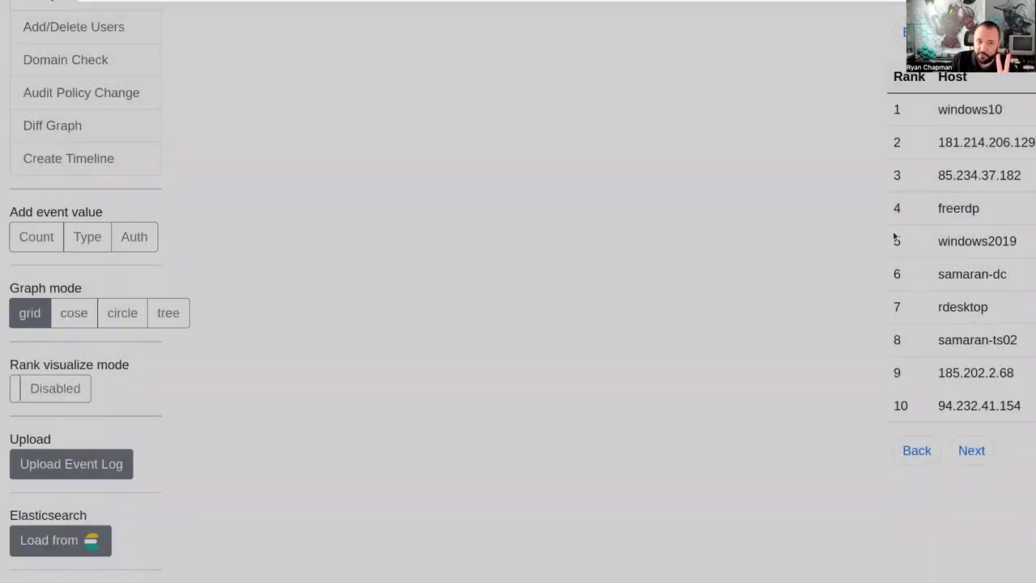
# Check which search types besides Username are available for the graph search
pyautogui.scroll(2, 254, 387)
pyautogui.scroll(4, 255, 387)
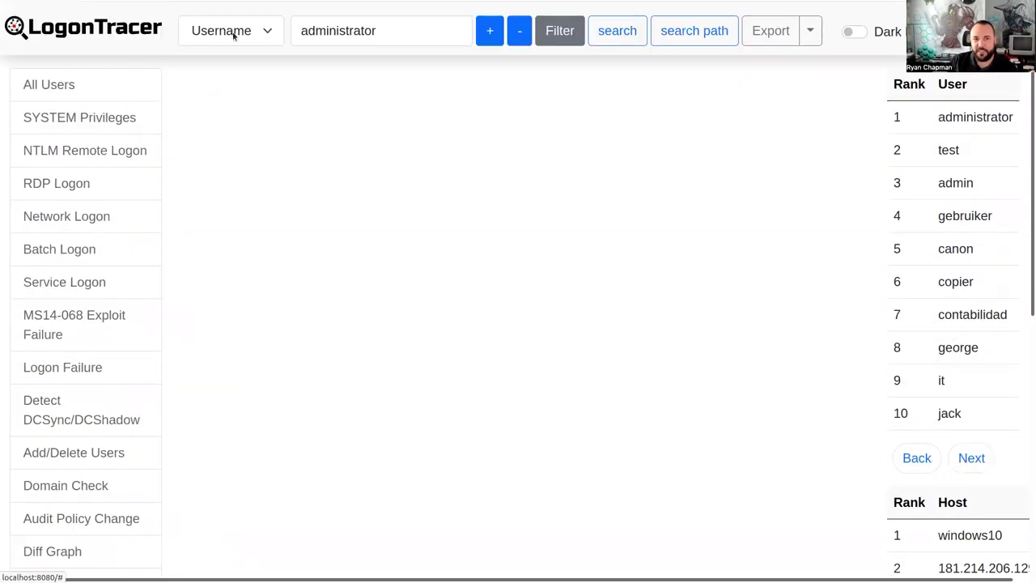
pyautogui.click(235, 34)
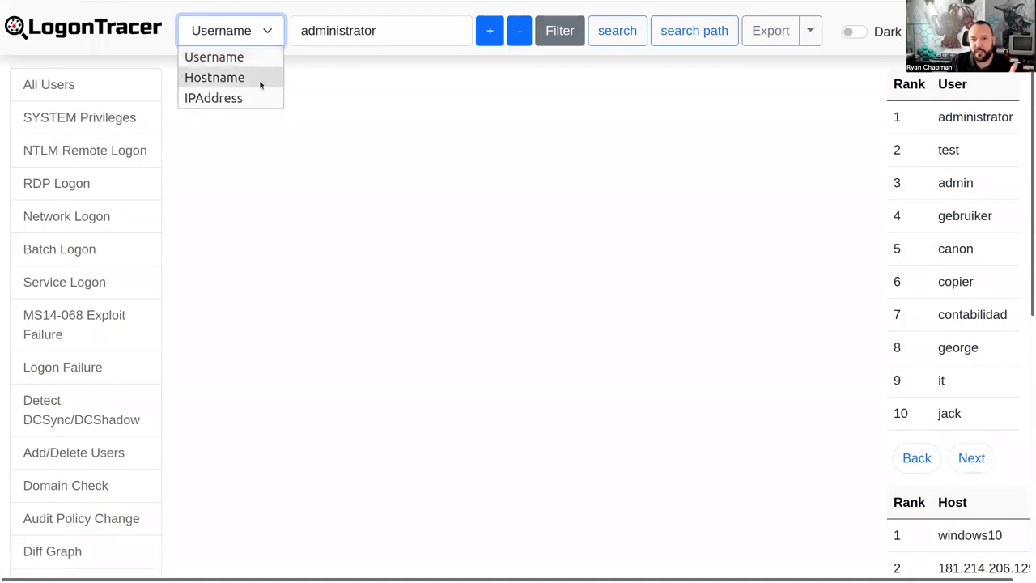
pyautogui.click(392, 125)
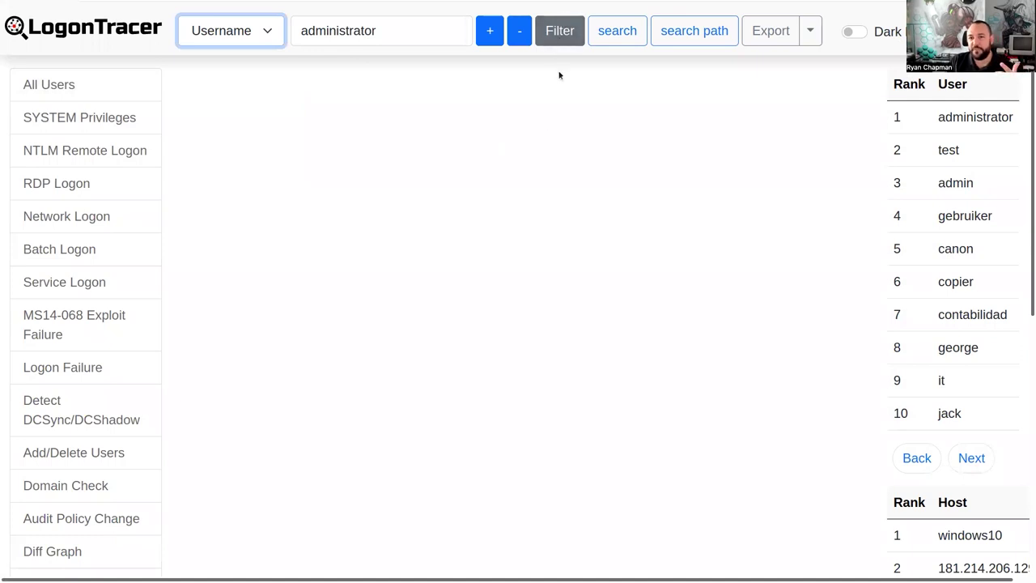
# Exclude logon failure event ID 4625 in the event log filter
pyautogui.click(568, 40)
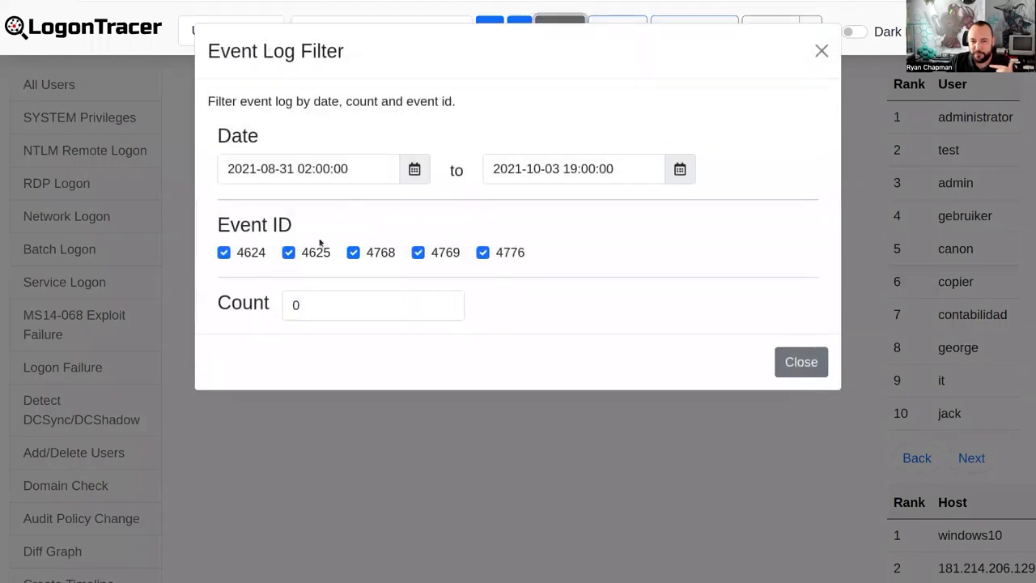
pyautogui.click(289, 252)
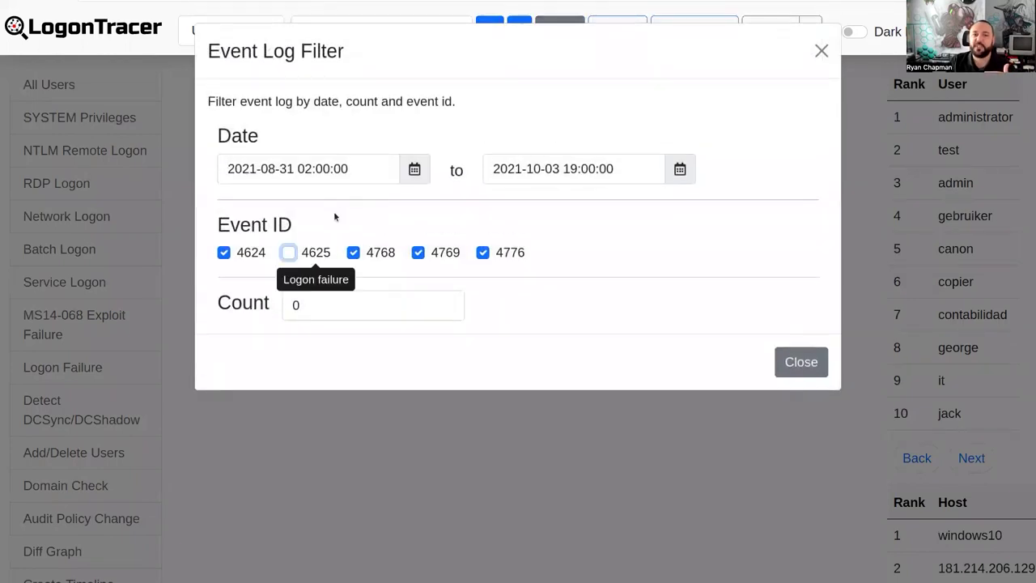
pyautogui.tripleClick(312, 257)
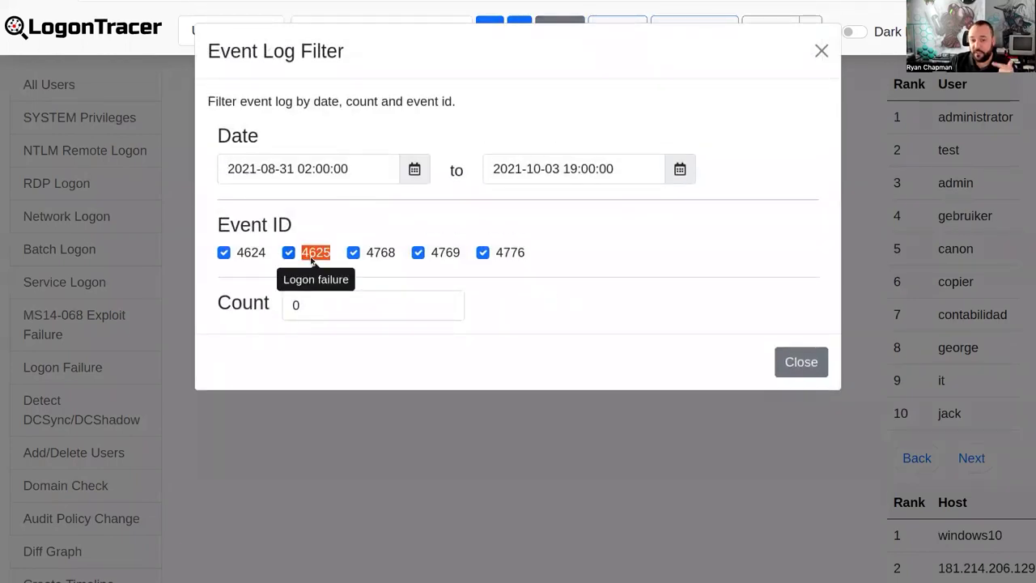
pyautogui.click(313, 256)
pyautogui.doubleClick(316, 254)
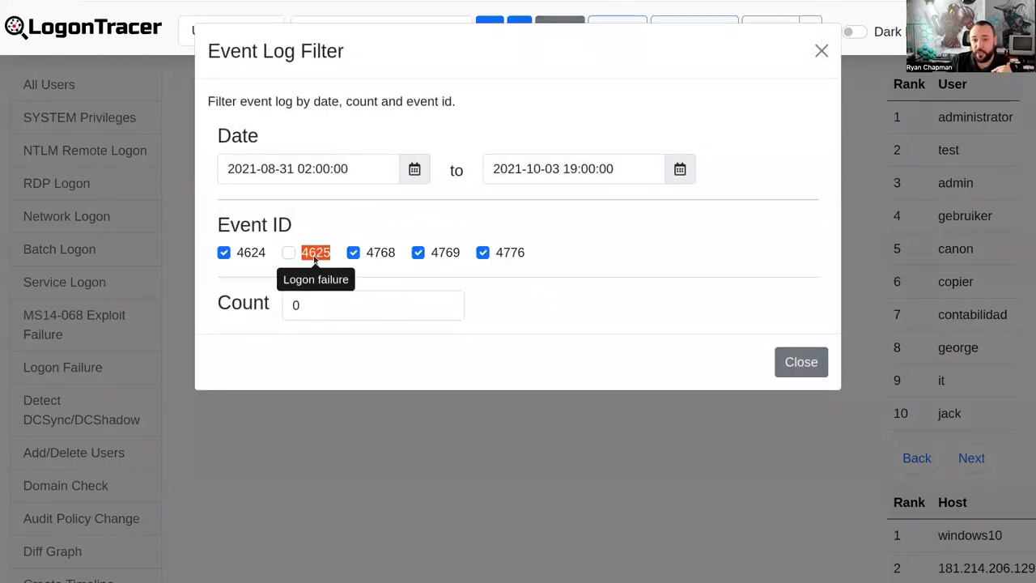
pyautogui.click(481, 234)
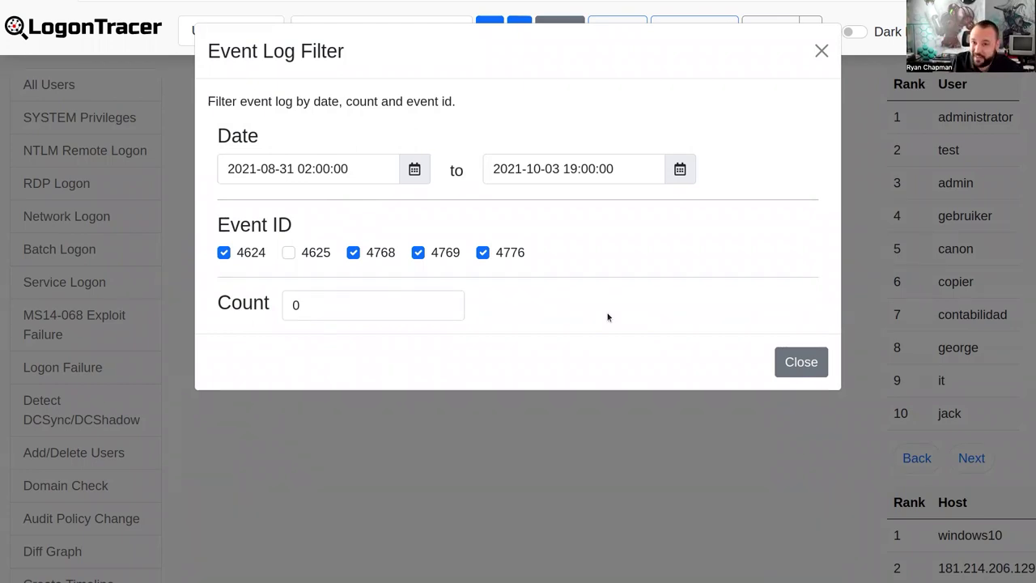
pyautogui.click(798, 363)
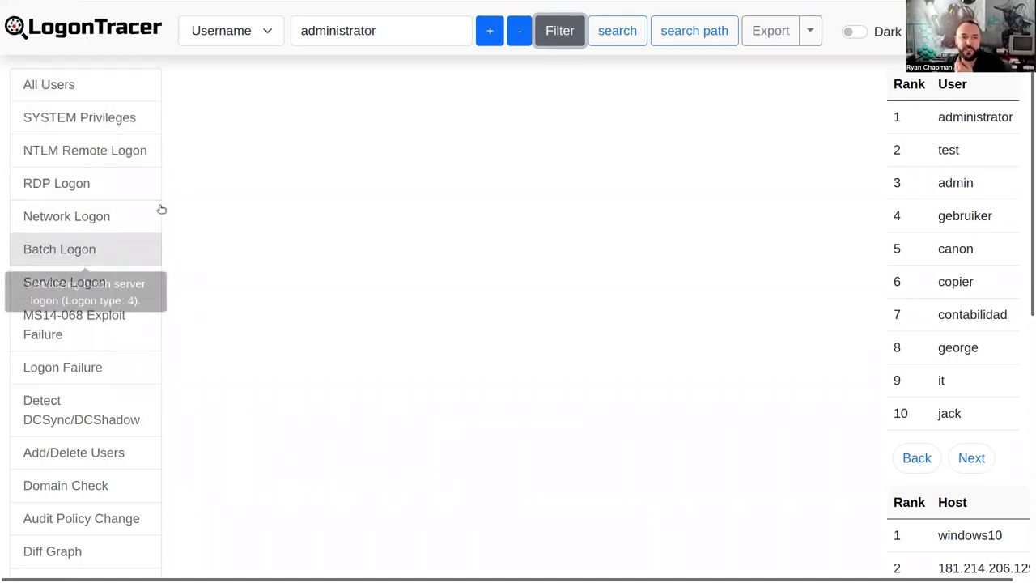
# Visualize all users and hosts with the current filter and inspect the resulting graph
pyautogui.click(108, 83)
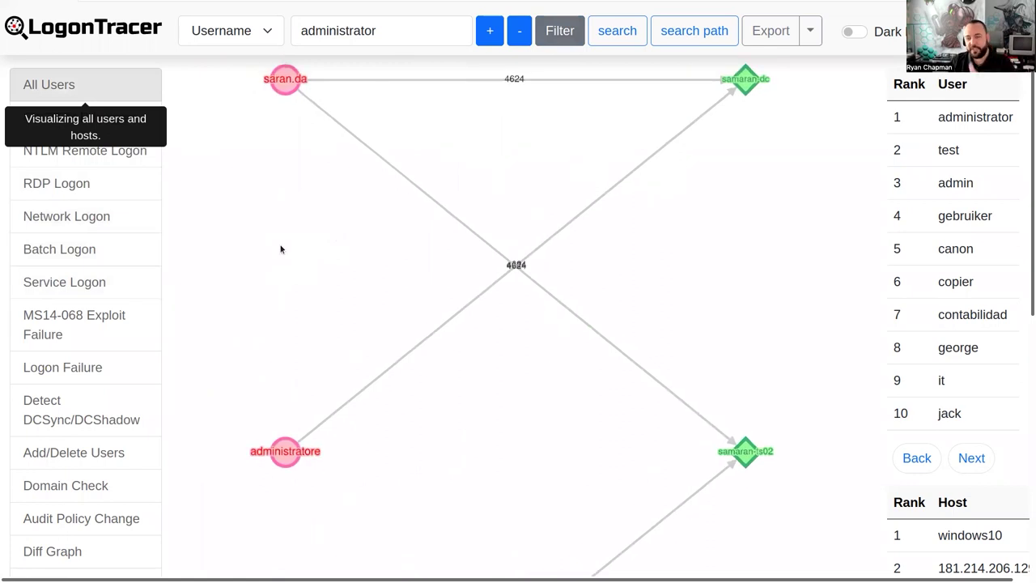
pyautogui.moveTo(451, 437); pyautogui.dragTo(359, 419)
pyautogui.scroll(3, 361, 375)
pyautogui.scroll(2, 361, 376)
pyautogui.scroll(-4, 361, 375)
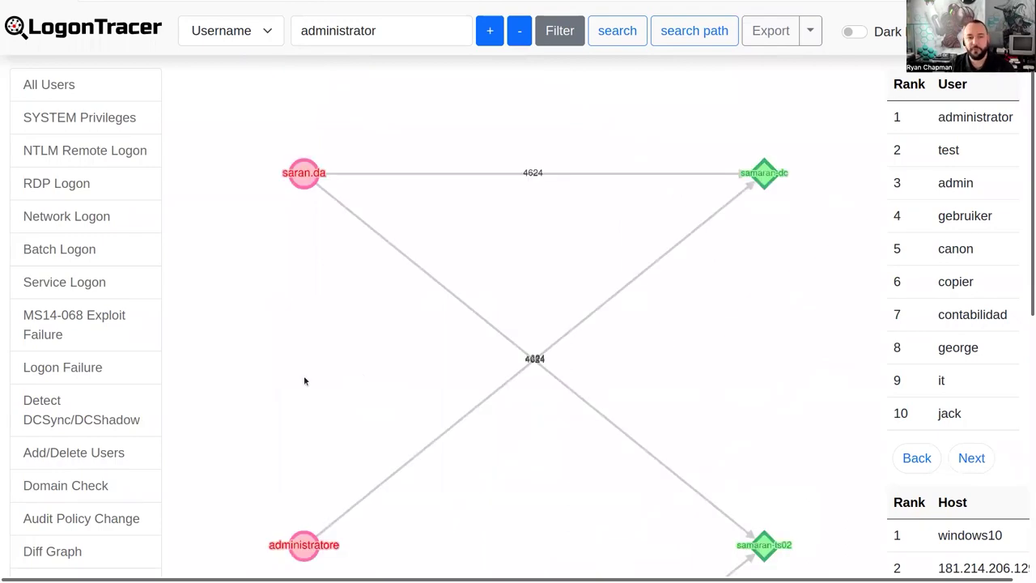
# Change the graph mode from grid to cose
pyautogui.scroll(-2, 110, 339)
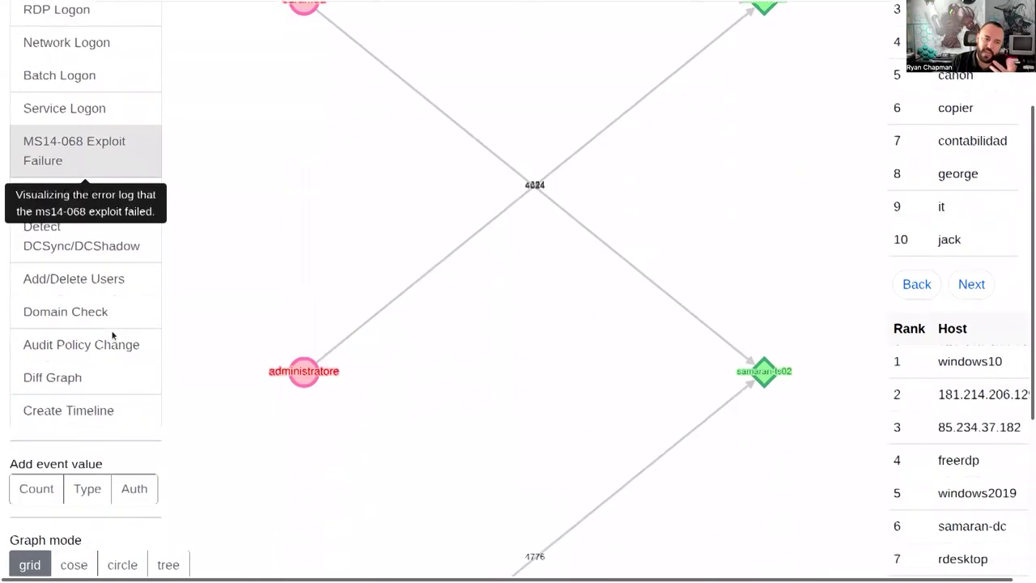
pyautogui.scroll(-1, 113, 335)
pyautogui.click(65, 466)
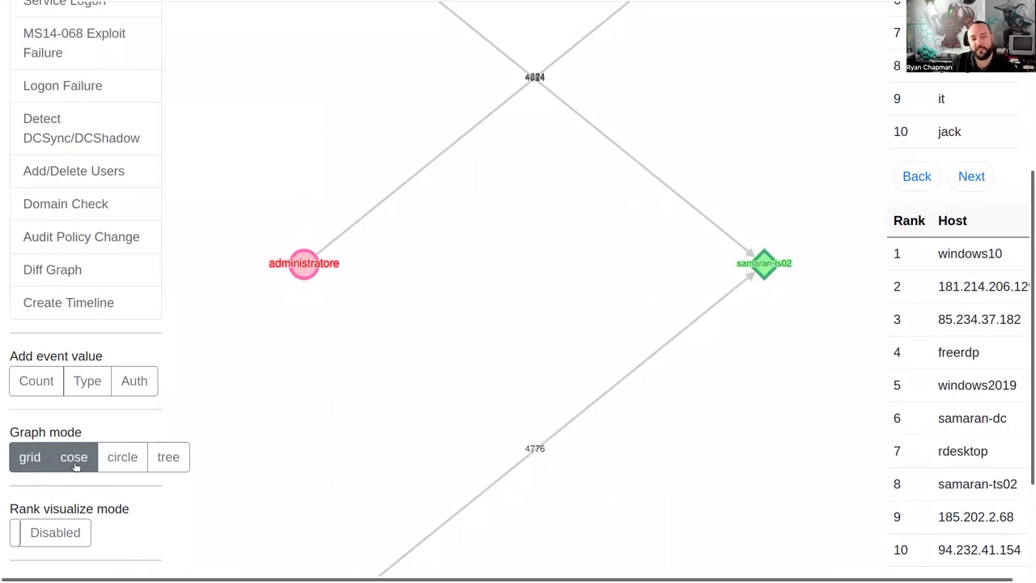
pyautogui.click(74, 465)
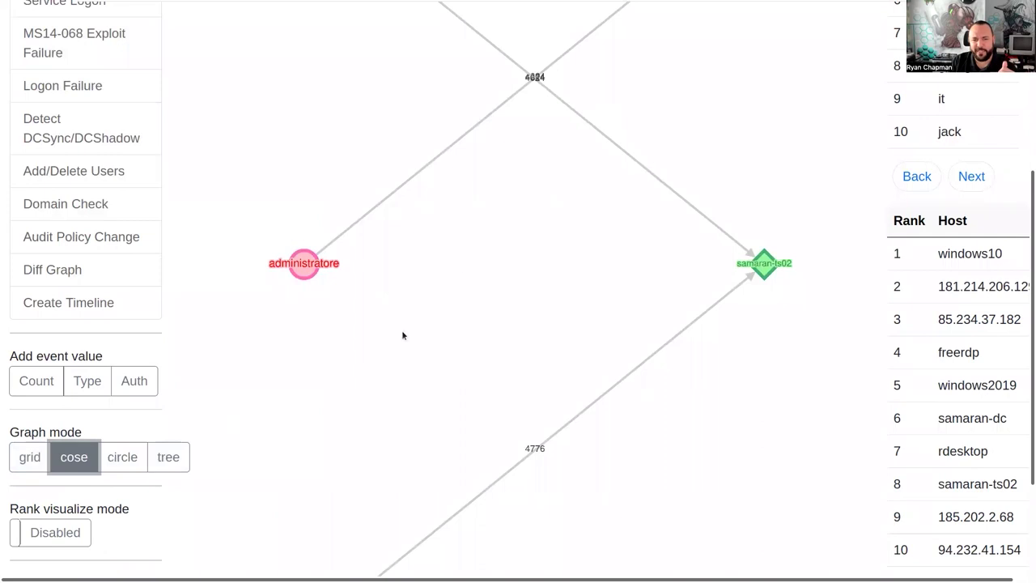
pyautogui.moveTo(271, 188); pyautogui.dragTo(329, 330)
pyautogui.moveTo(353, 421); pyautogui.dragTo(319, 421)
# Redraw the graph of all users and hosts in the cose layout and enlarge it to fill the graph area
pyautogui.scroll(4, 132, 236)
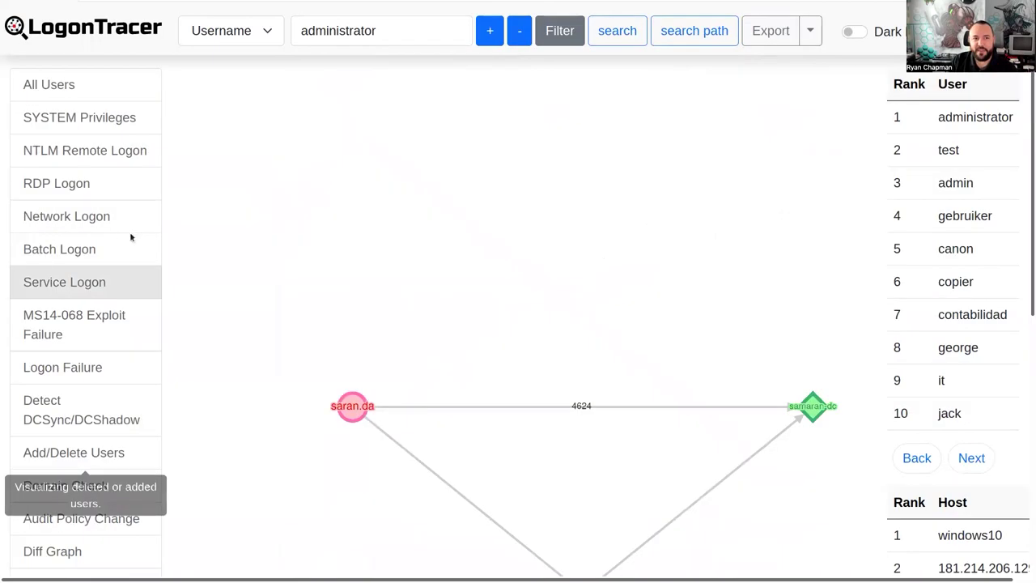
pyautogui.click(59, 91)
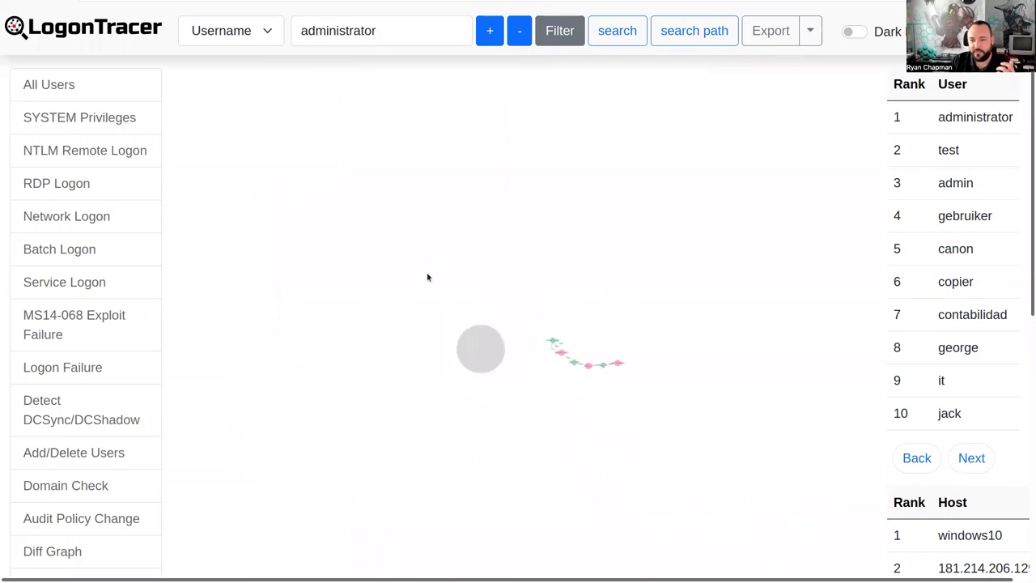
pyautogui.scroll(5, 461, 323)
pyautogui.moveTo(639, 272); pyautogui.dragTo(370, 451)
pyautogui.scroll(3, 435, 418)
pyautogui.moveTo(467, 384); pyautogui.dragTo(331, 479)
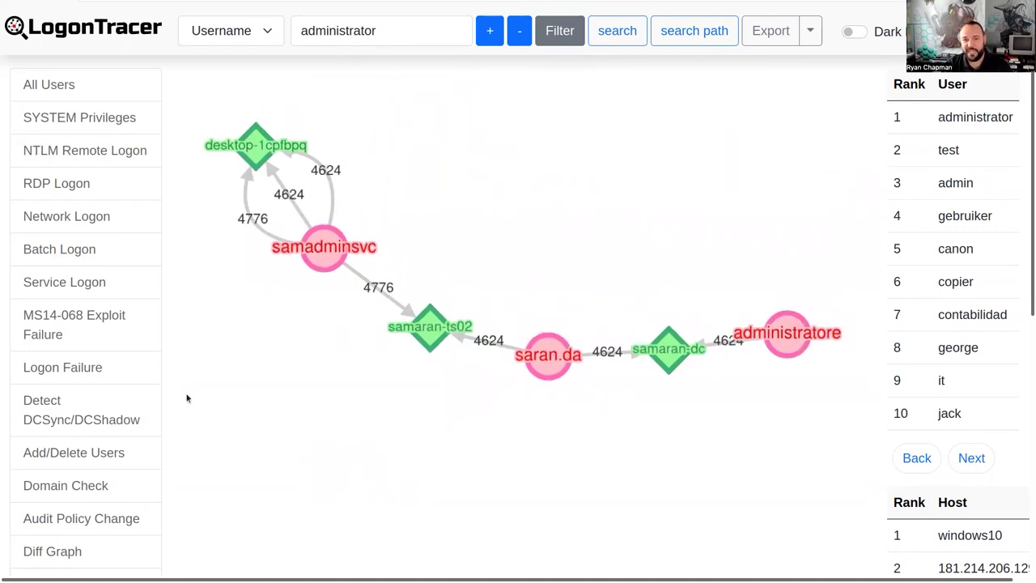
# Enable the Count, Type and Auth event values for the graph's connections
pyautogui.scroll(-5, 116, 376)
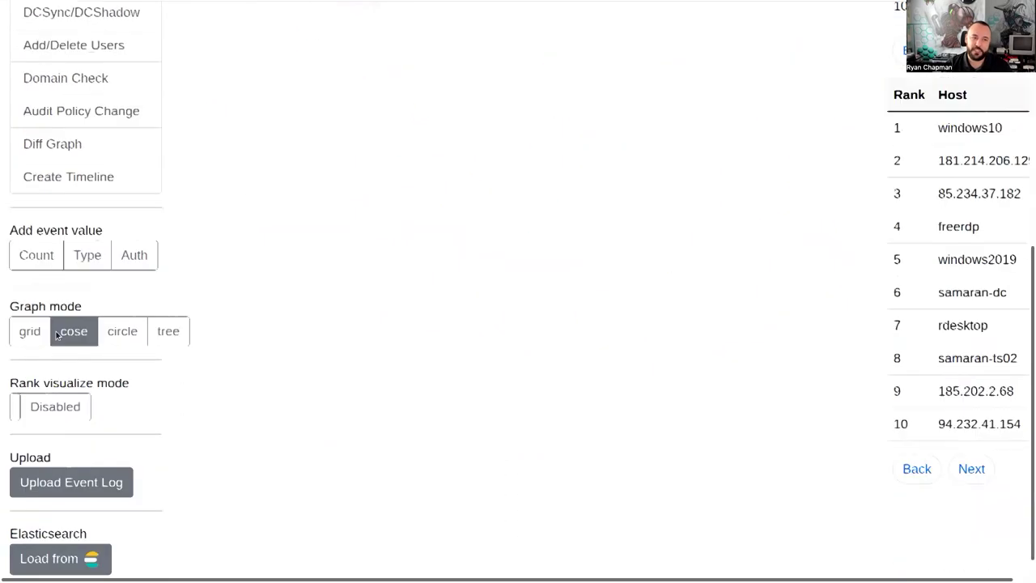
pyautogui.click(47, 246)
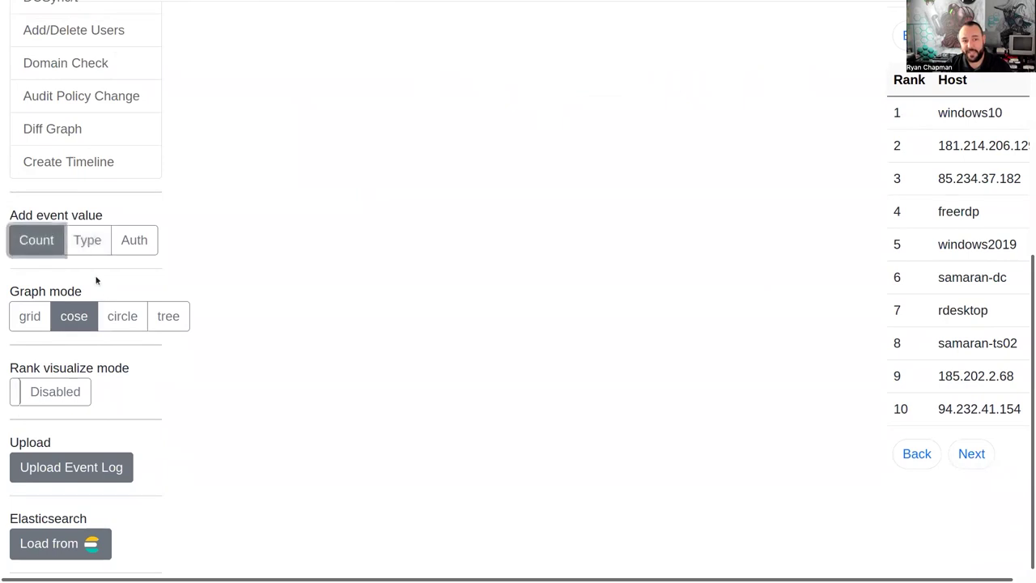
pyautogui.click(93, 245)
pyautogui.click(139, 240)
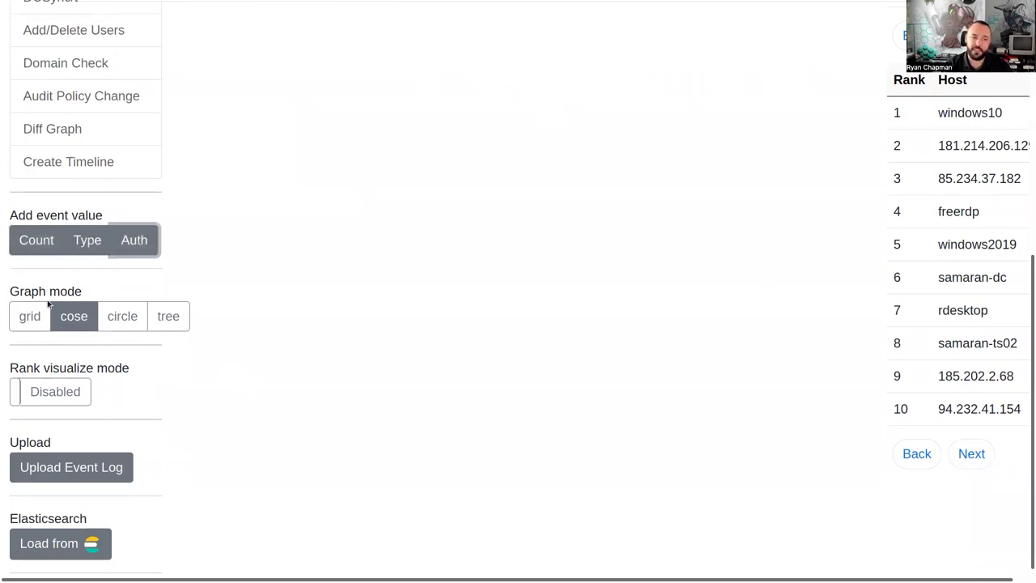
# Turn off the Count event value and redraw the graph of all users and hosts with Type and Auth labels
pyautogui.click(28, 240)
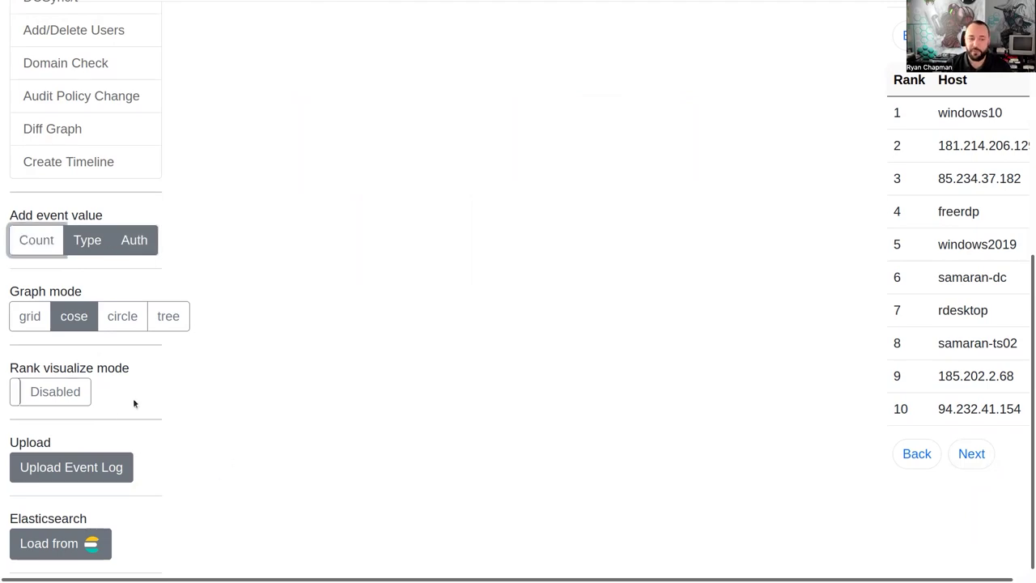
pyautogui.scroll(5, 134, 403)
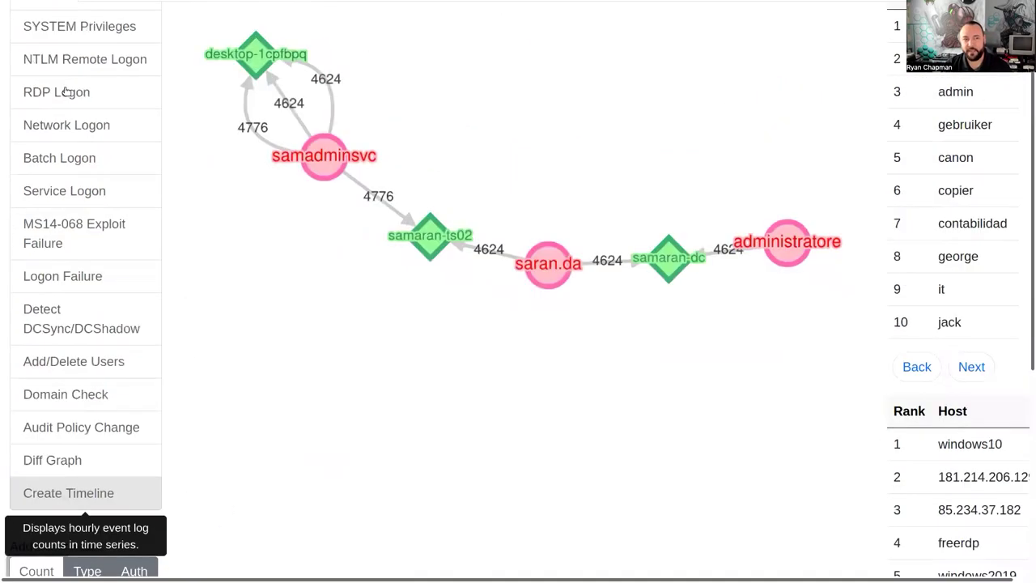
pyautogui.hotkey('shift', 'Tab')
pyautogui.hotkey('shift', 'Tab')
pyautogui.hotkey('shift', 'Tab')
pyautogui.hotkey('shift', 'Tab')
pyautogui.hotkey('shift', 'Tab')
pyautogui.hotkey('shift', 'Tab')
pyautogui.hotkey('shift', 'Tab')
pyautogui.hotkey('shift', 'Tab')
pyautogui.hotkey('shift', 'Tab')
pyautogui.hotkey('shift', 'Tab')
pyautogui.hotkey('shift', 'Tab')
pyautogui.hotkey('shift', 'Tab')
pyautogui.hotkey('shift', 'Tab')
pyautogui.hotkey('shift', 'Tab')
pyautogui.press('Return')
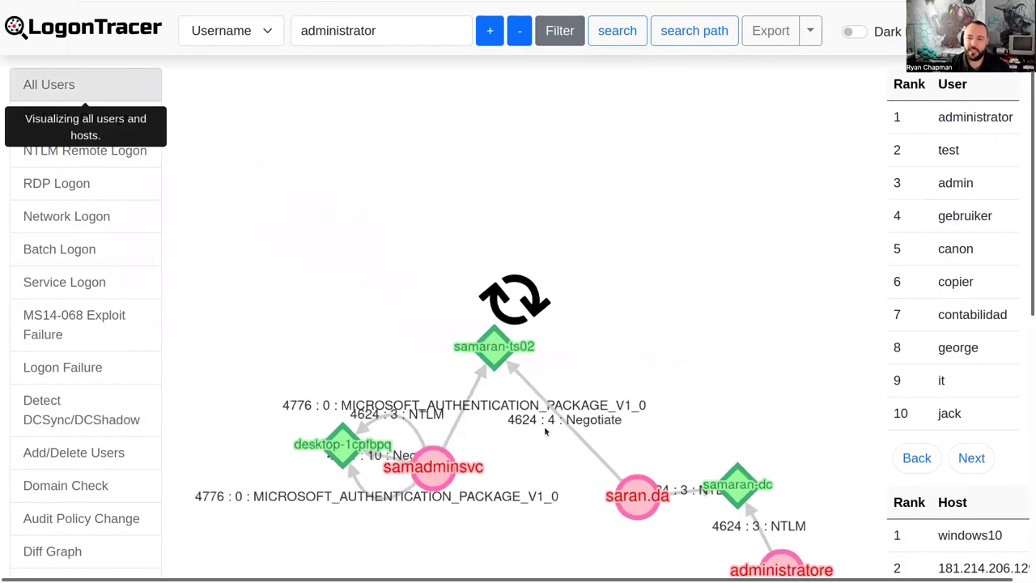
pyautogui.click(600, 381)
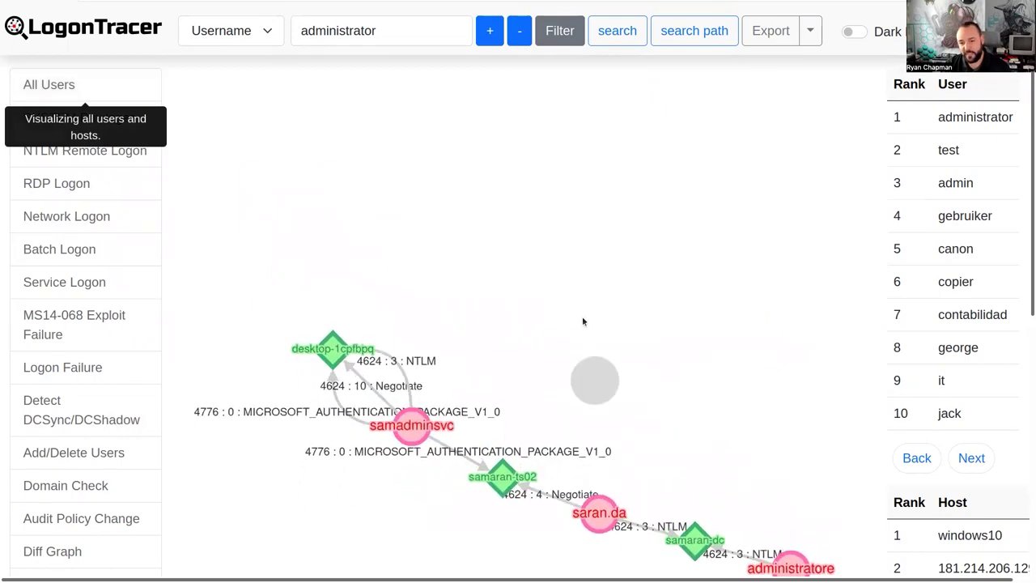
# Enlarge the all-users graph and spread its user and host nodes apart so the connection labels can be read
pyautogui.scroll(3, 579, 289)
pyautogui.moveTo(550, 261); pyautogui.dragTo(626, 215)
pyautogui.moveTo(444, 118); pyautogui.dragTo(425, 113)
pyautogui.moveTo(340, 324); pyautogui.dragTo(291, 340)
pyautogui.moveTo(497, 409); pyautogui.dragTo(328, 501)
pyautogui.moveTo(633, 495); pyautogui.dragTo(633, 338)
pyautogui.moveTo(764, 520); pyautogui.dragTo(539, 488)
pyautogui.moveTo(323, 492); pyautogui.dragTo(255, 518)
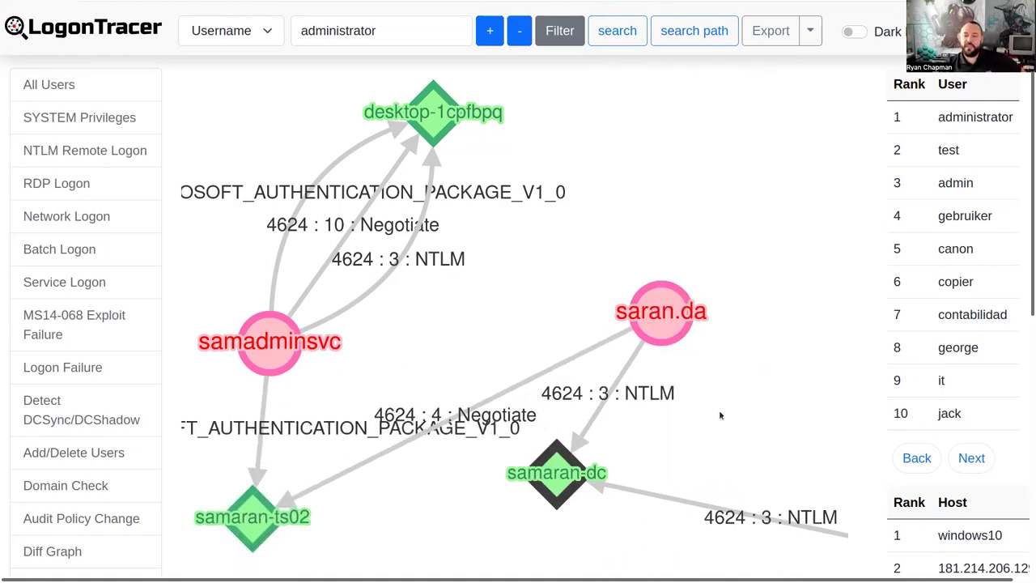
pyautogui.moveTo(636, 354); pyautogui.dragTo(930, 452)
pyautogui.moveTo(502, 319); pyautogui.dragTo(554, 333)
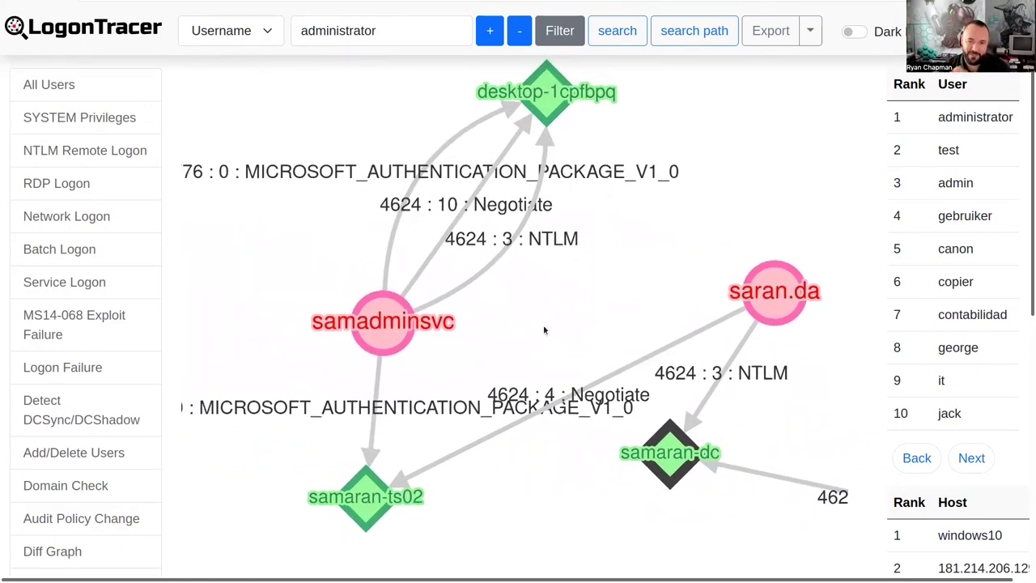
pyautogui.moveTo(300, 205); pyautogui.dragTo(354, 242)
# Open the node details of host desktop-1cpfbpq and examine its name and its IP or hostname
pyautogui.click(549, 148)
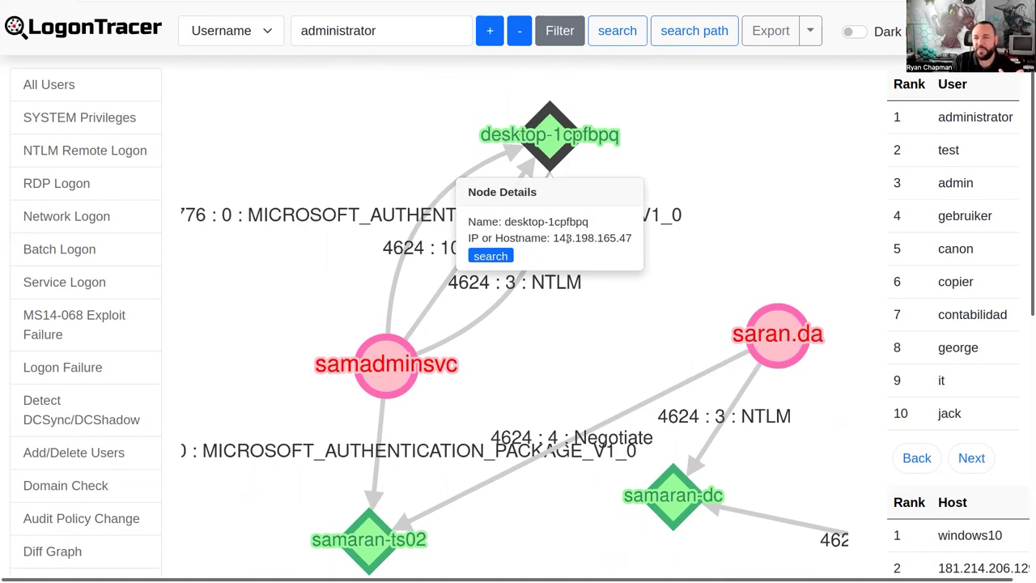
pyautogui.tripleClick(568, 239)
pyautogui.click(568, 238)
pyautogui.tripleClick(579, 223)
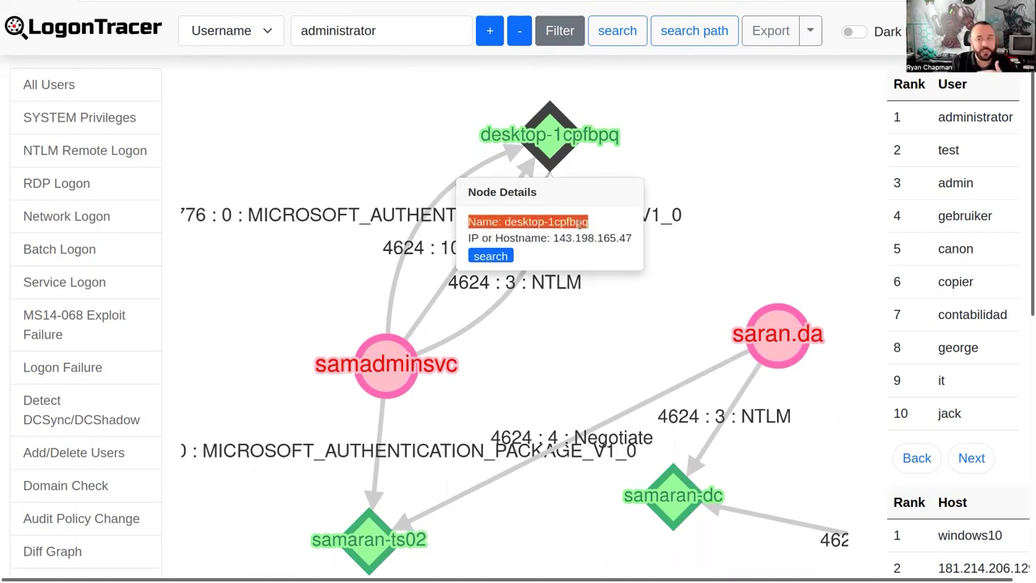
pyautogui.doubleClick(579, 224)
pyautogui.click(578, 222)
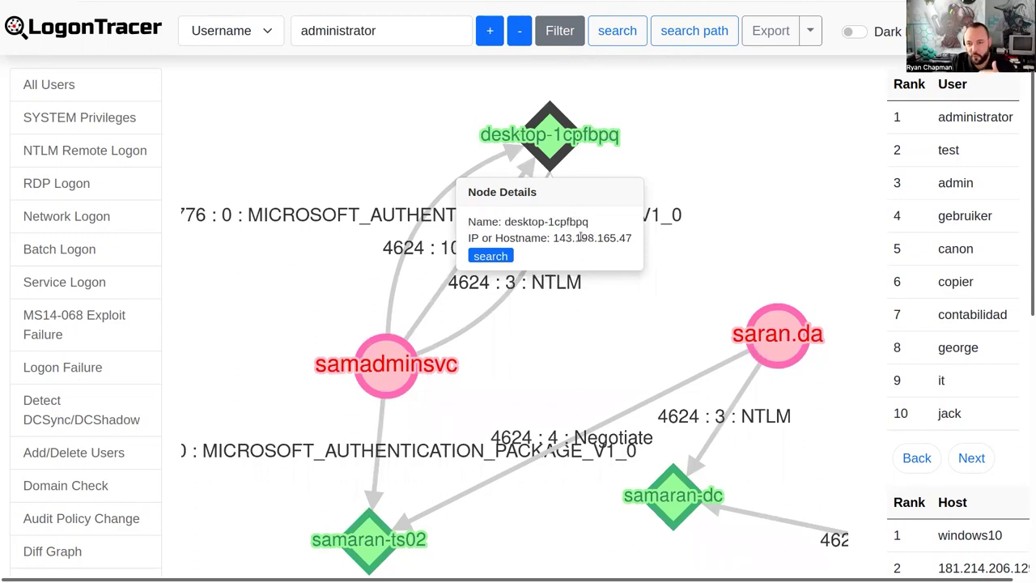
pyautogui.tripleClick(581, 236)
pyautogui.click(581, 236)
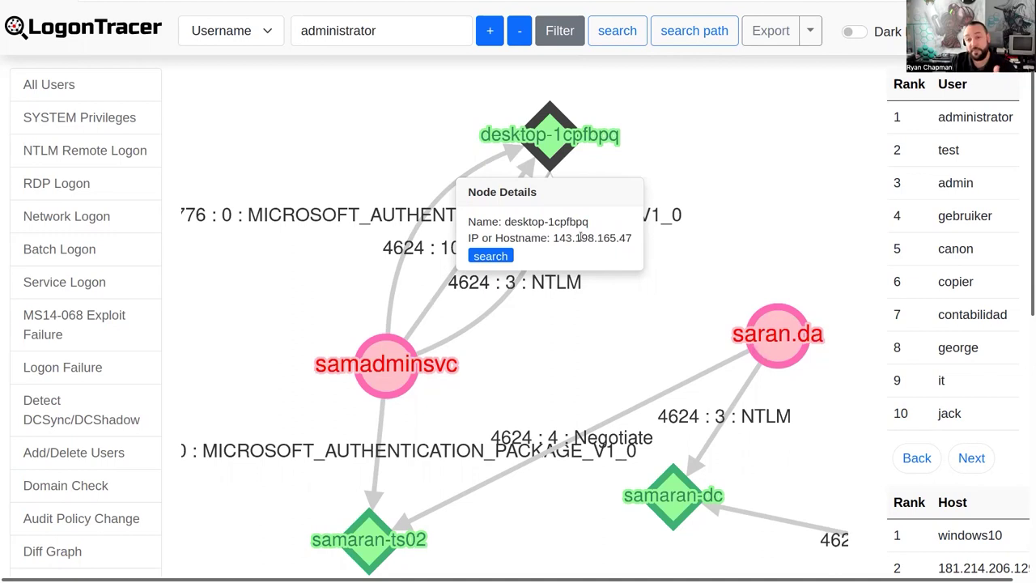
# Open the node details of user samadminsvc and examine its privilege, SID and status
pyautogui.moveTo(570, 360); pyautogui.dragTo(600, 334)
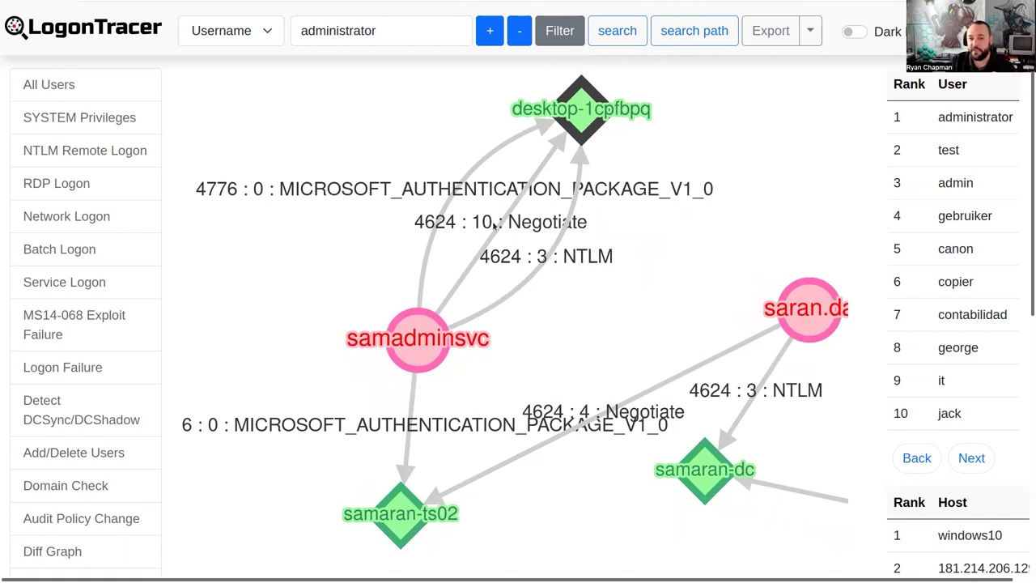
pyautogui.moveTo(351, 377); pyautogui.dragTo(365, 325)
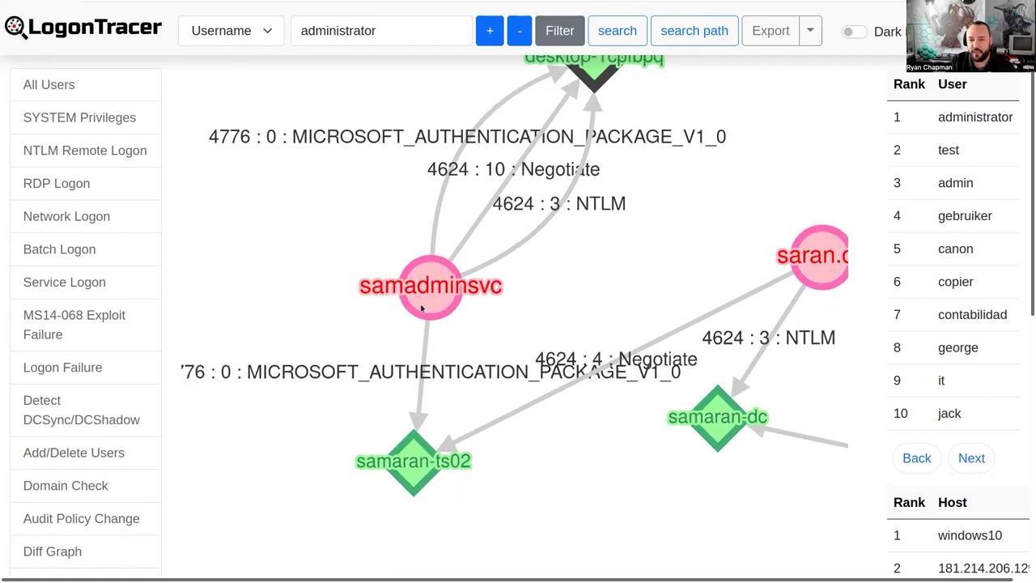
pyautogui.click(421, 308)
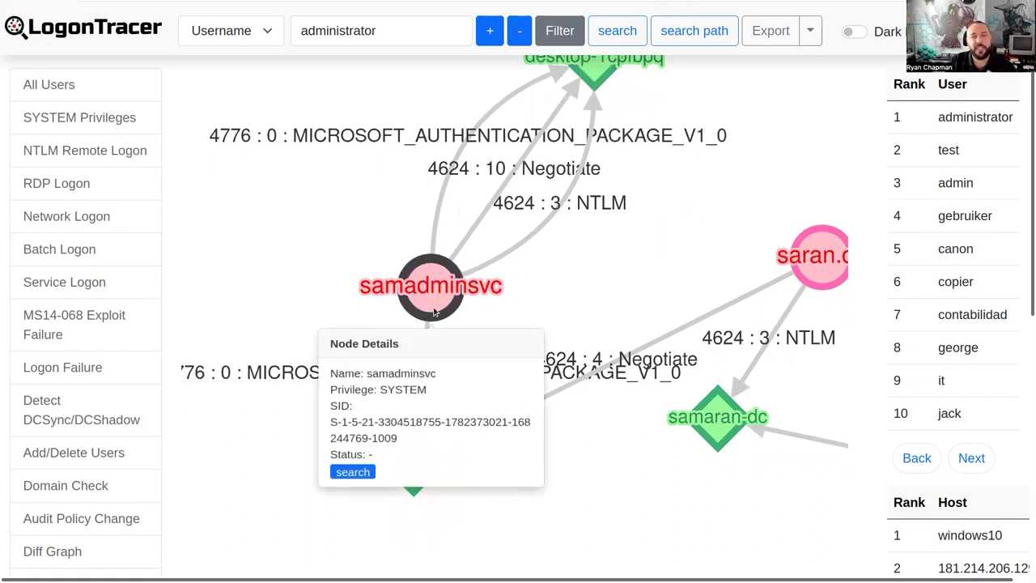
pyautogui.click(347, 226)
pyautogui.click(537, 374)
# Open the node details of host samaran-ts02 and examine its IP or hostname
pyautogui.moveTo(399, 341); pyautogui.dragTo(481, 317)
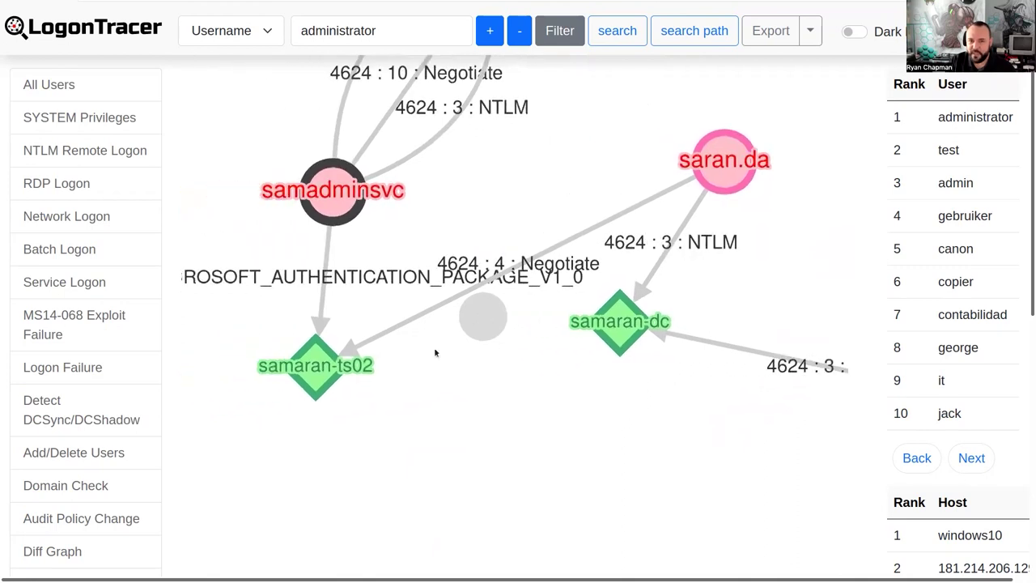
pyautogui.click(312, 386)
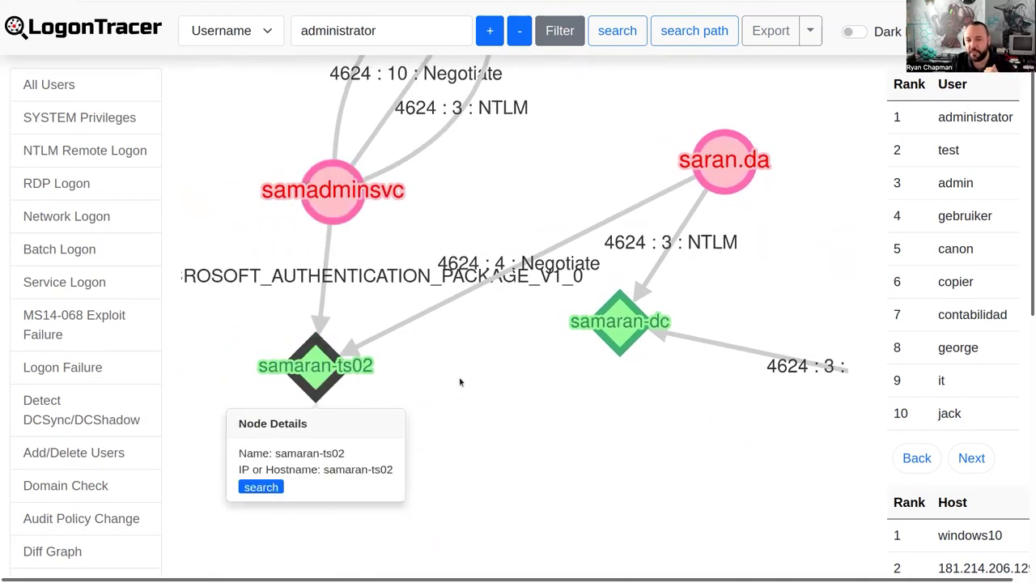
pyautogui.click(531, 366)
# Examine the node details of user administratore and move the samaran-dc host node closer to it
pyautogui.moveTo(384, 391); pyautogui.dragTo(237, 308)
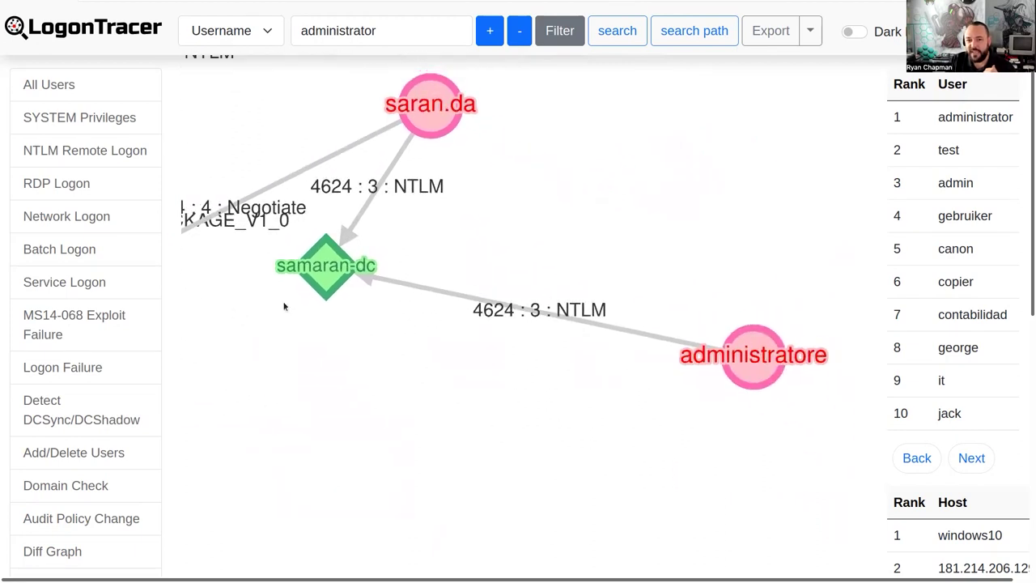
pyautogui.click(768, 375)
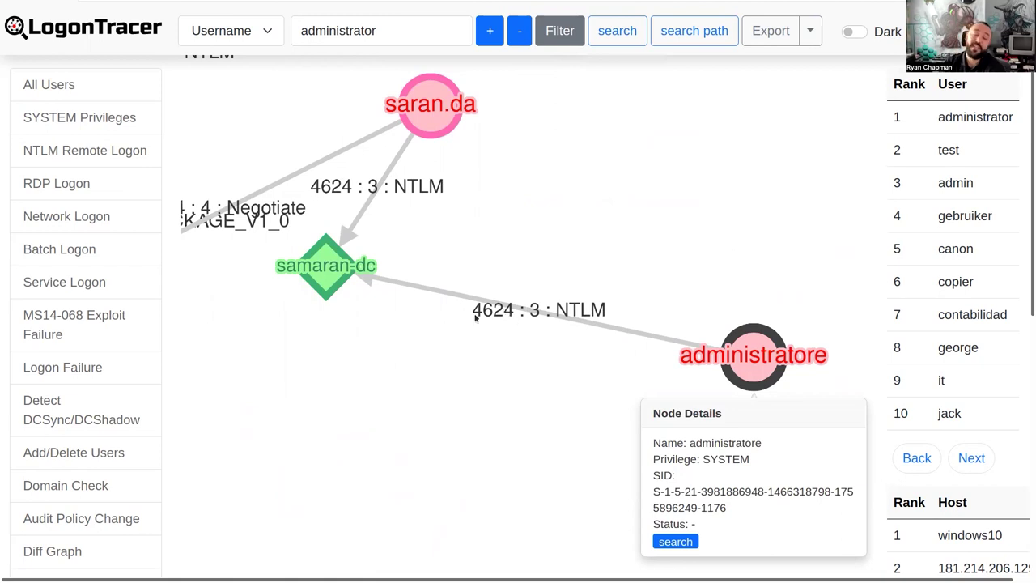
pyautogui.moveTo(324, 287); pyautogui.dragTo(400, 332)
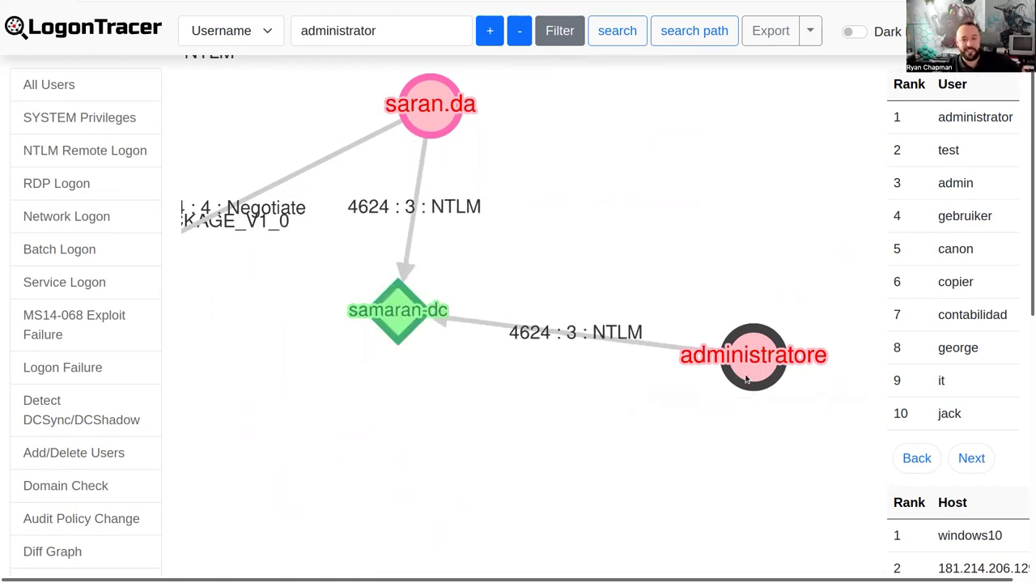
# Search for the logons connected to host desktop-1cpfbpq from its node details
pyautogui.moveTo(264, 263); pyautogui.dragTo(479, 439)
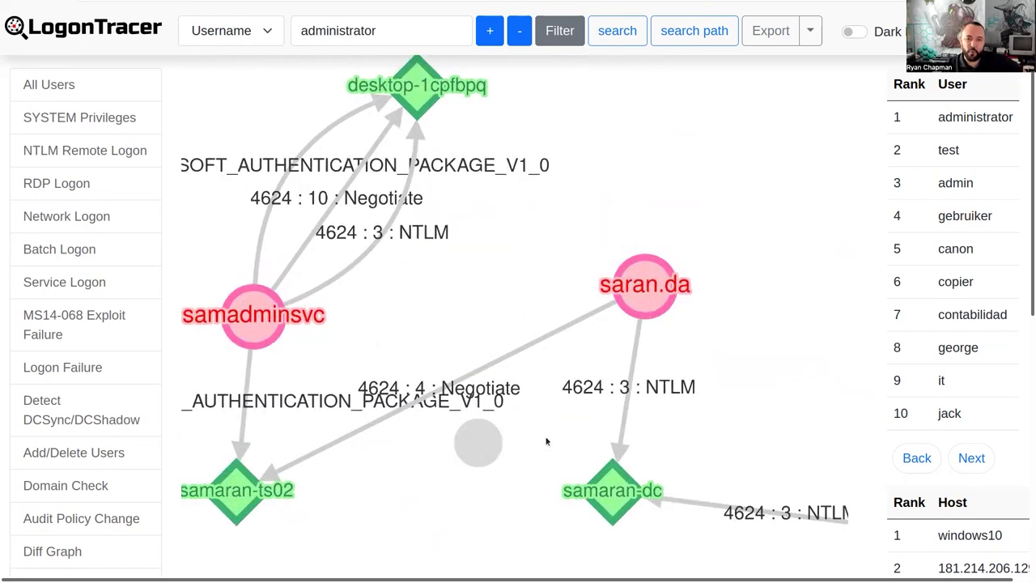
pyautogui.moveTo(547, 441); pyautogui.dragTo(615, 436)
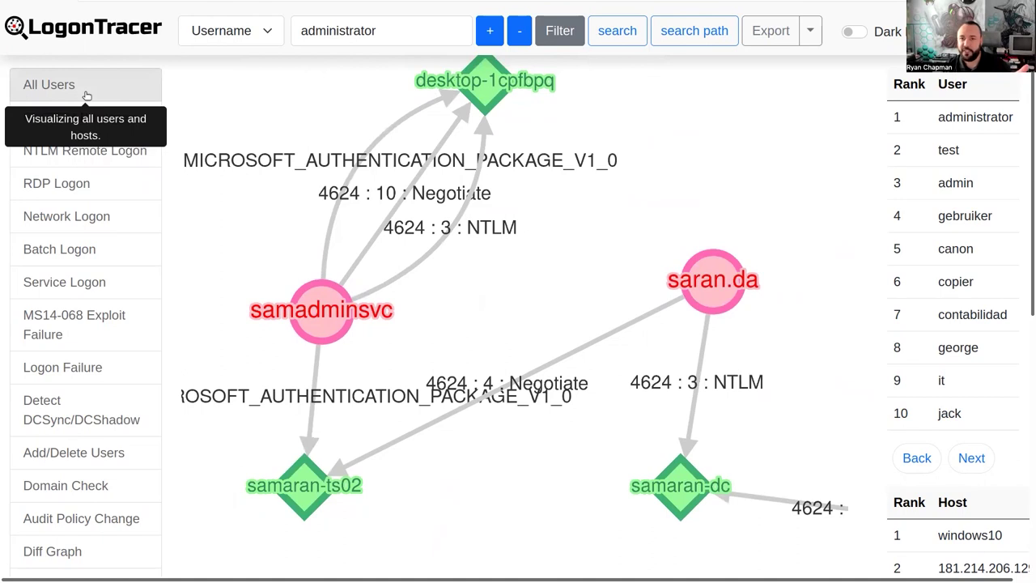
pyautogui.moveTo(558, 233); pyautogui.dragTo(544, 324)
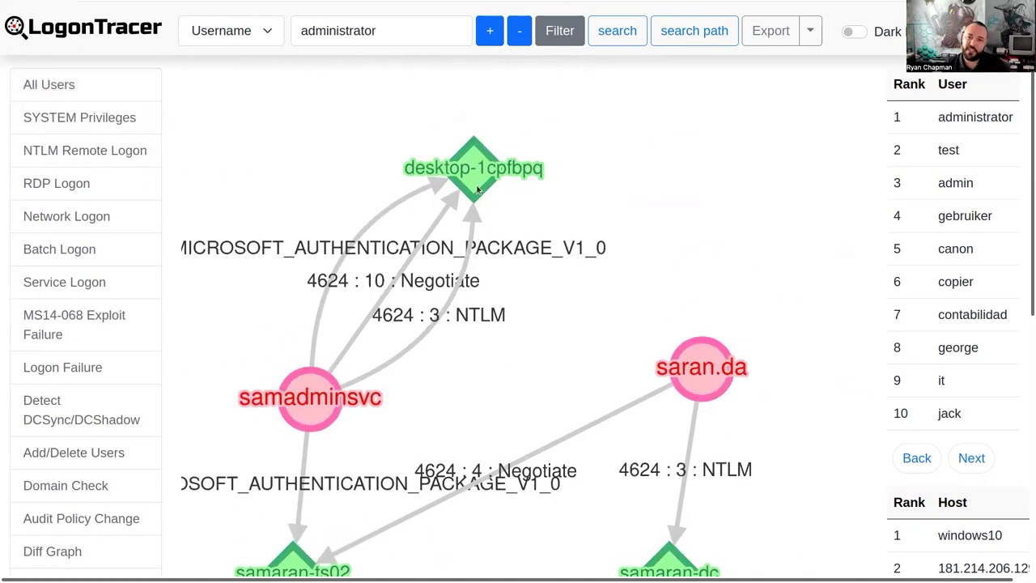
pyautogui.click(477, 189)
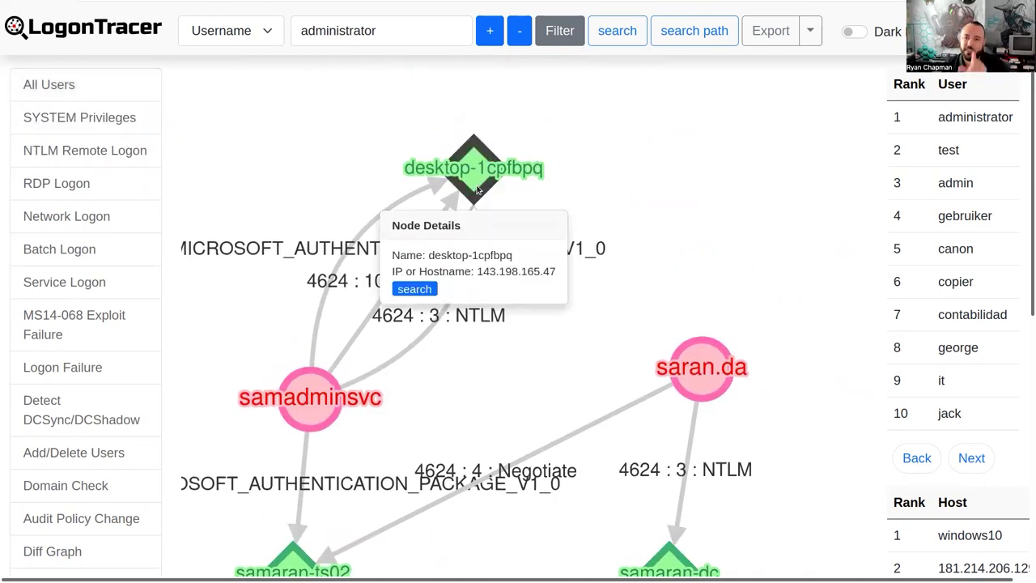
pyautogui.click(414, 289)
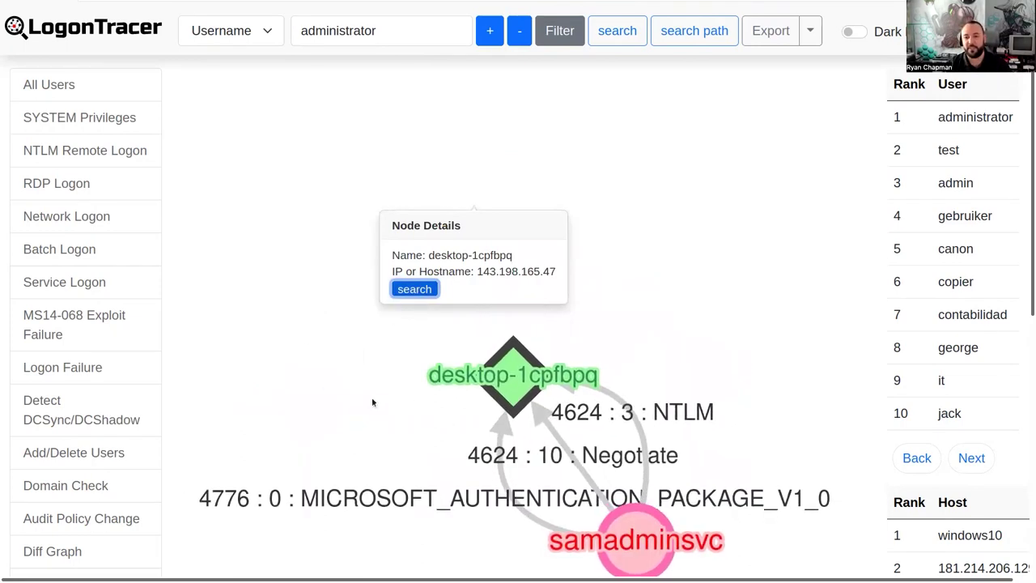
# Move the desktop-1cpfbpq and samadminsvc nodes apart so their three logon connections are easy to read
pyautogui.scroll(-3, 391, 342)
pyautogui.click(668, 382)
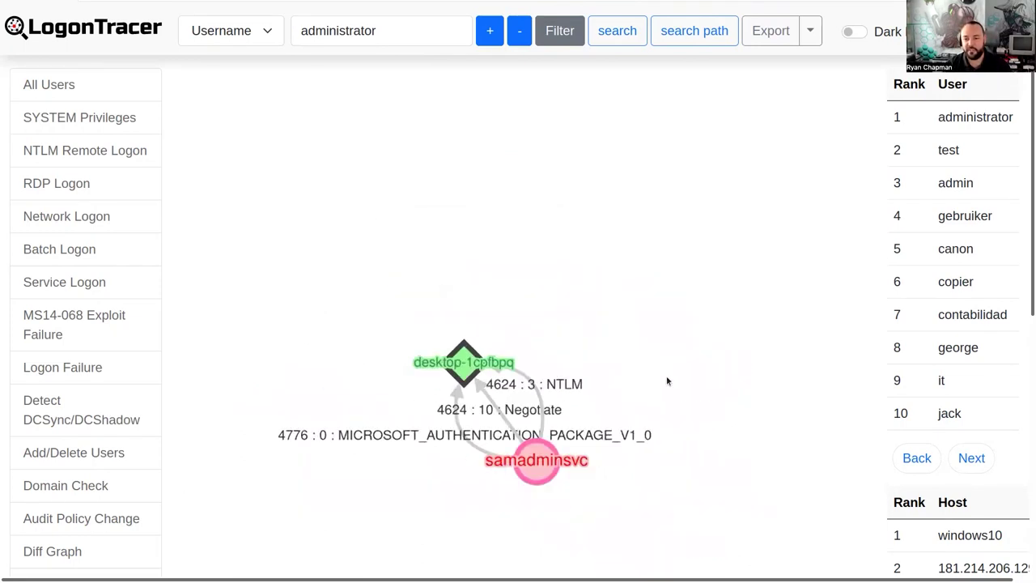
pyautogui.moveTo(669, 382); pyautogui.dragTo(680, 343)
pyautogui.moveTo(422, 210); pyautogui.dragTo(393, 162)
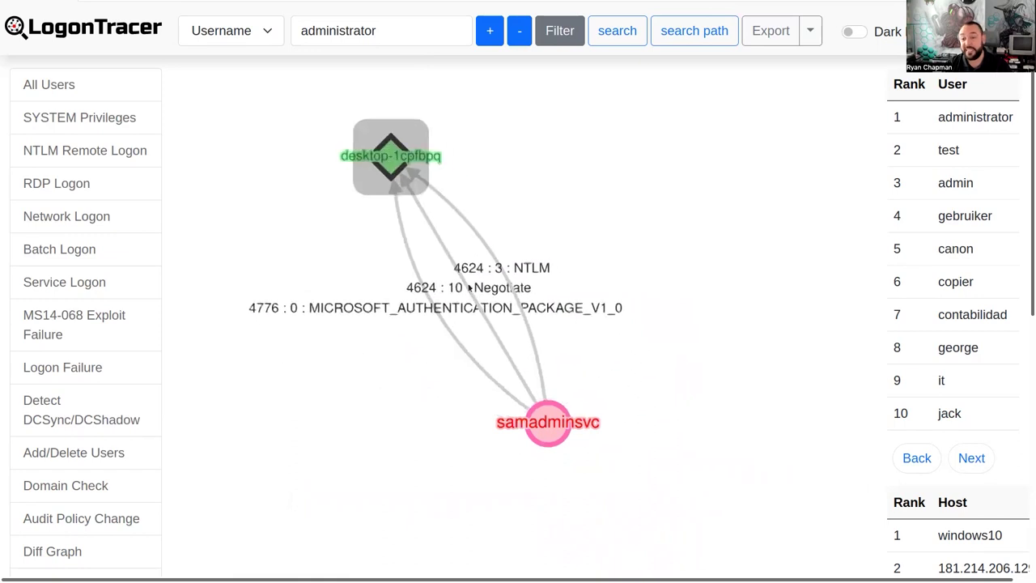
pyautogui.moveTo(535, 435); pyautogui.dragTo(602, 419)
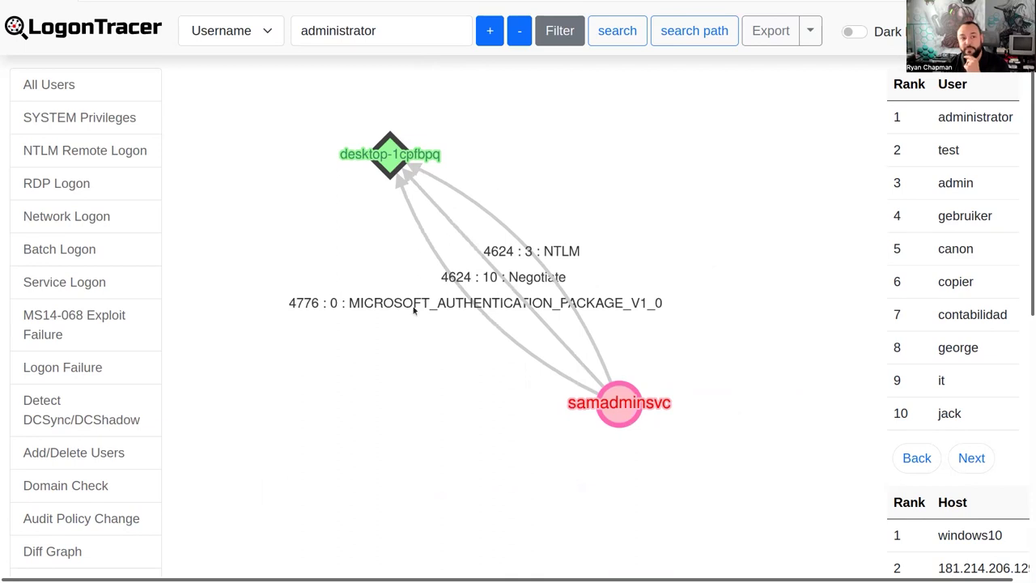
# Visualize only the RDP logons in the graph
pyautogui.click(120, 178)
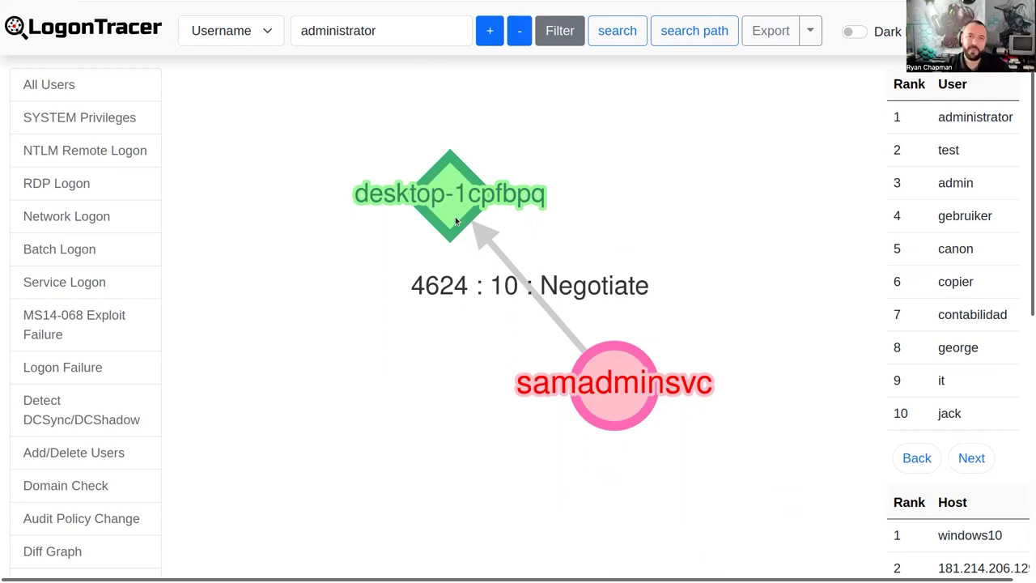
pyautogui.click(114, 283)
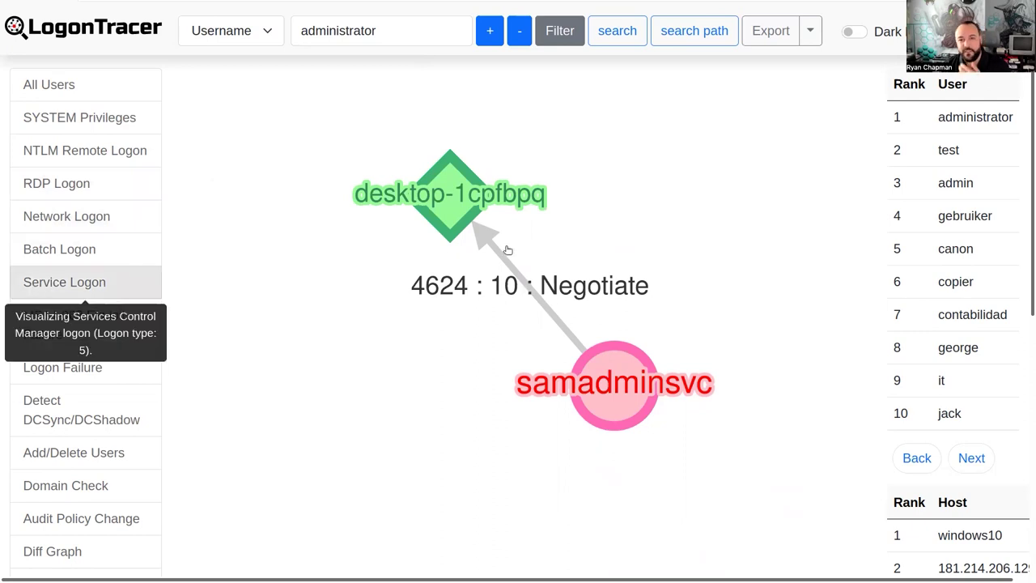
pyautogui.moveTo(264, 326); pyautogui.dragTo(277, 312)
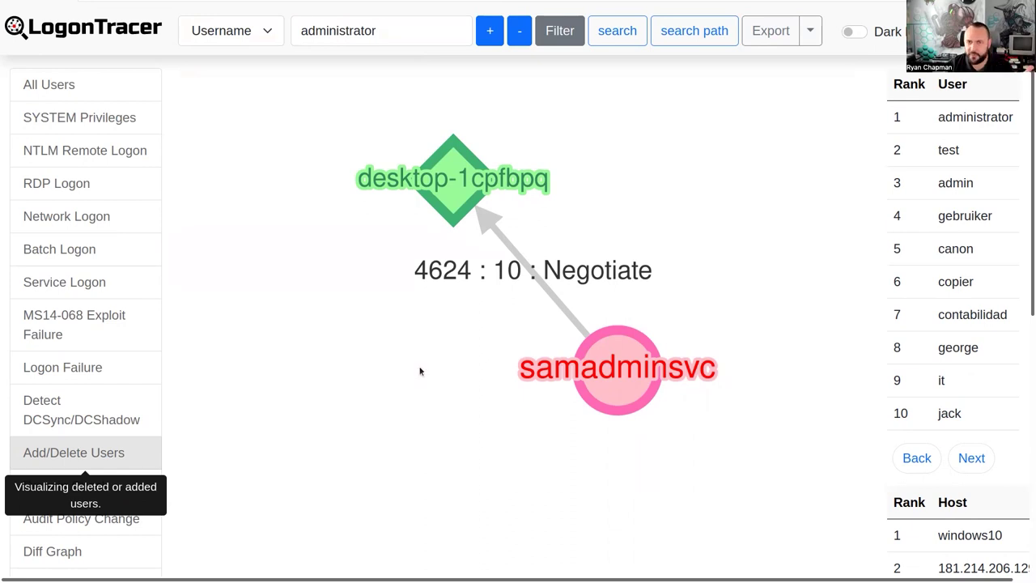
# Search for user samadminsvc from its node details and spread out the connected host nodes
pyautogui.click(603, 375)
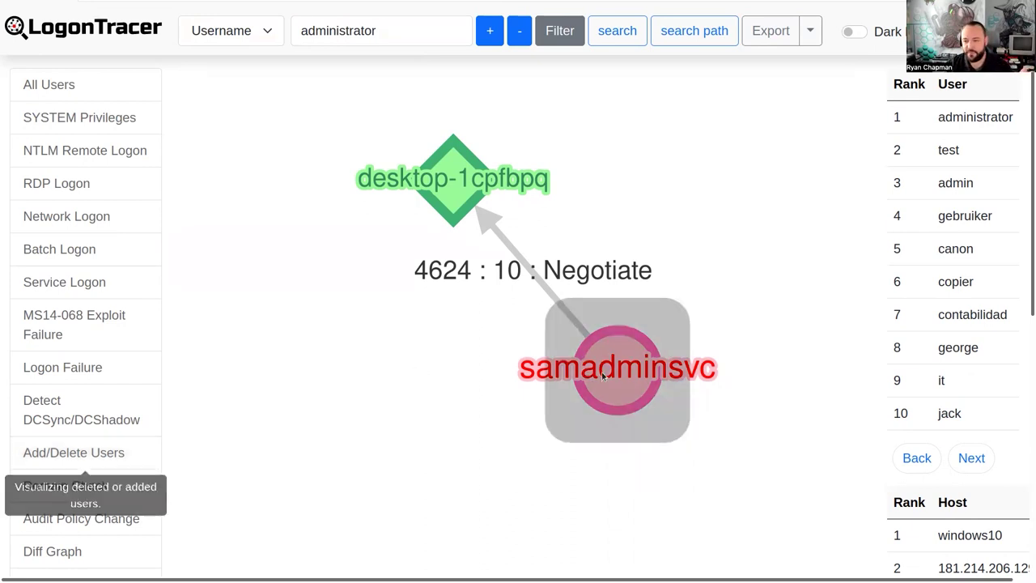
pyautogui.click(539, 567)
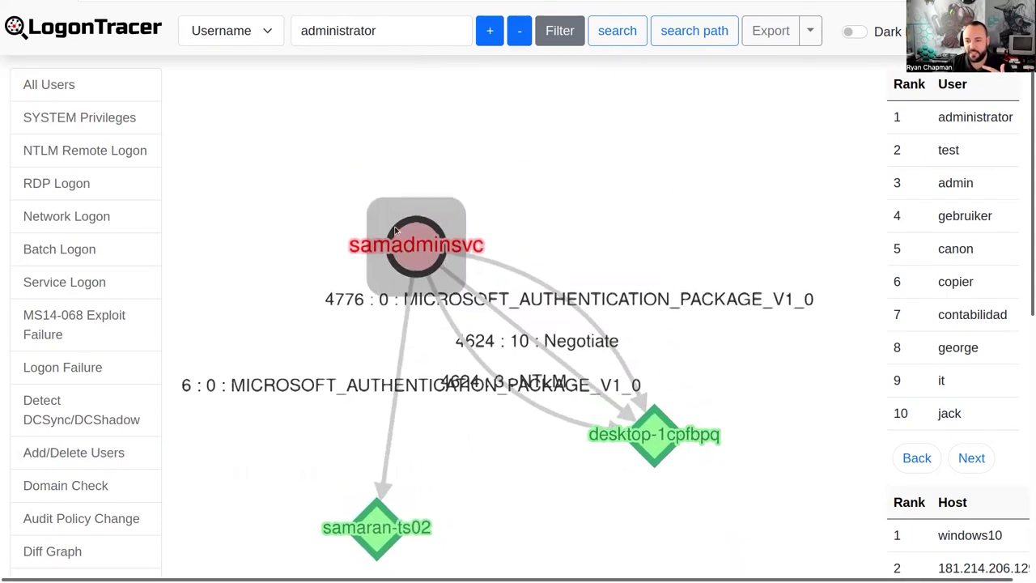
pyautogui.moveTo(673, 448); pyautogui.dragTo(768, 351)
pyautogui.moveTo(366, 538); pyautogui.dragTo(385, 495)
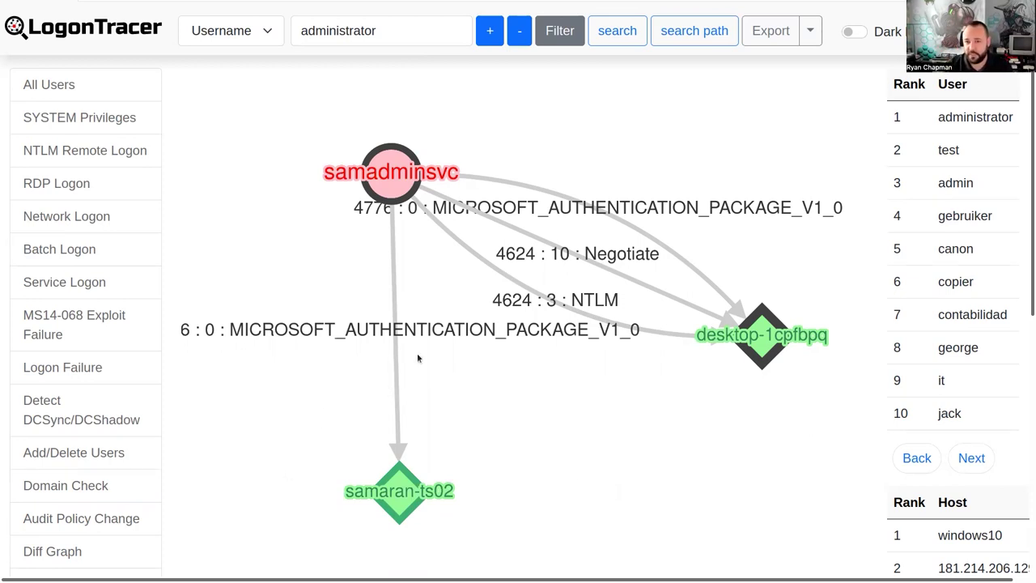
# Switch to the presentation and advance from the section title to the MFT-Resident Files slide
pyautogui.hotkey('ctrl', 'alt', 'Return')
pyautogui.hotkey('alt', 'Tab')
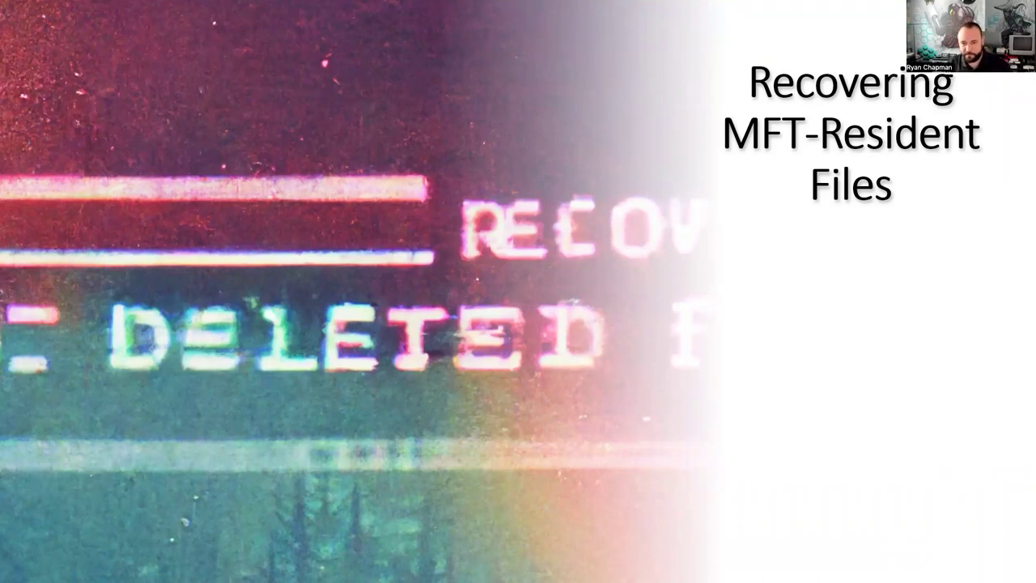
pyautogui.press('Right')
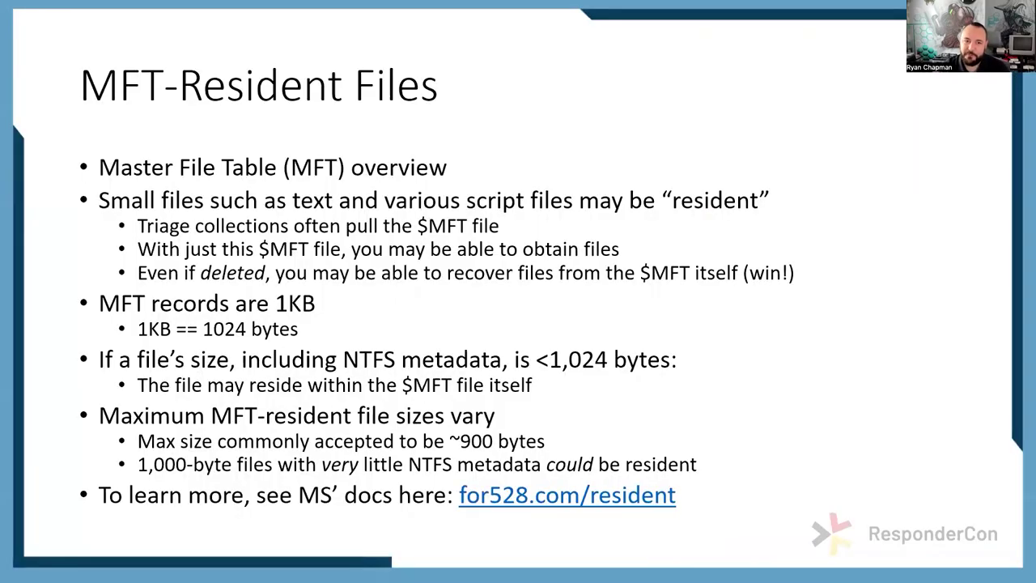
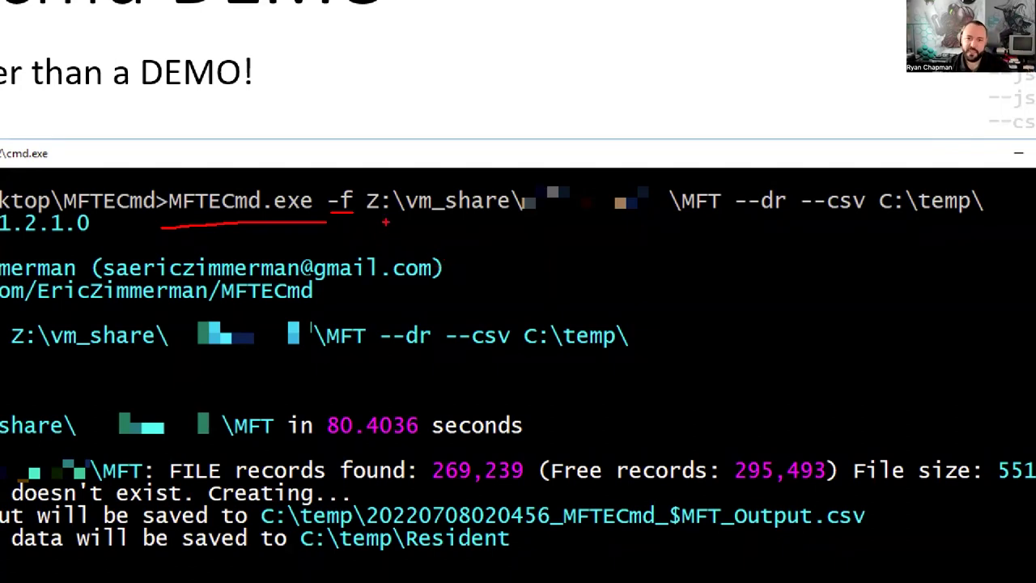
# Annotate the MFTECmd command: underline the input path, MFT and C:\temp\, cross out the redacted folder, and circle --dr
pyautogui.moveTo(371, 222); pyautogui.dragTo(664, 224)
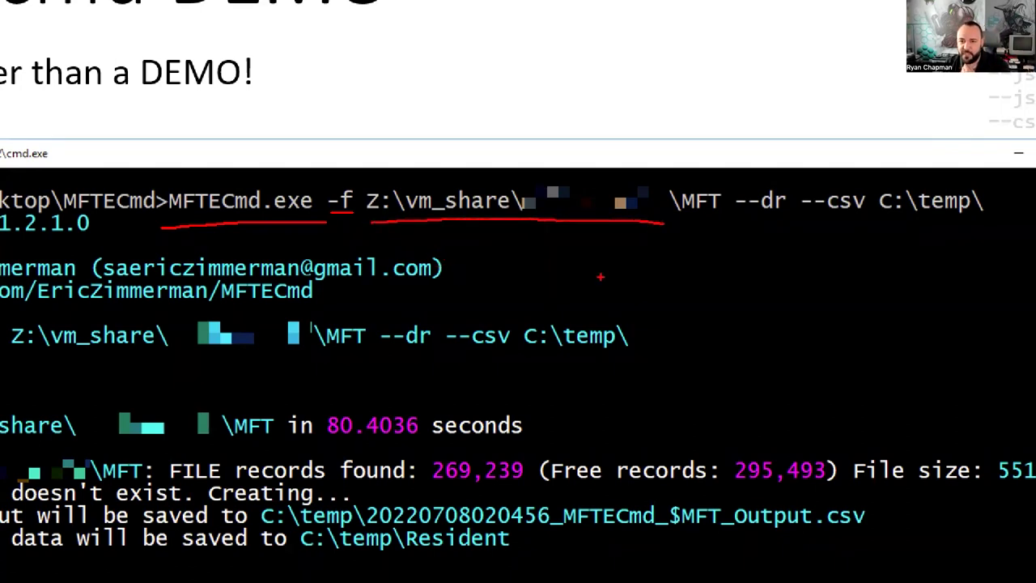
pyautogui.moveTo(526, 156); pyautogui.dragTo(613, 226)
pyautogui.moveTo(541, 263); pyautogui.dragTo(627, 160)
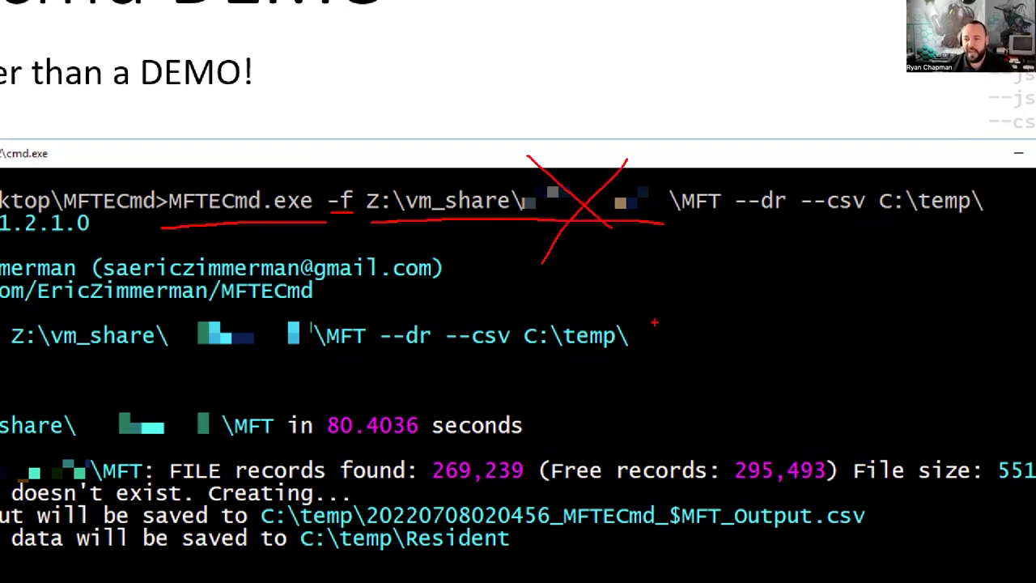
pyautogui.moveTo(661, 241); pyautogui.dragTo(721, 235)
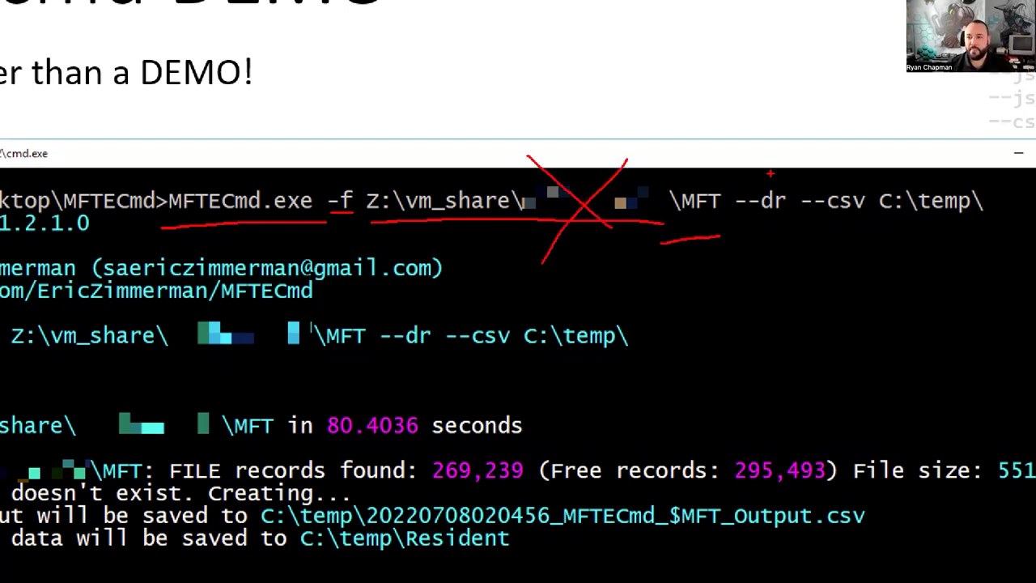
pyautogui.moveTo(799, 172)
pyautogui.mouseDown()
pyautogui.moveTo(689, 215)
pyautogui.moveTo(769, 233)
pyautogui.moveTo(782, 166)
pyautogui.moveTo(820, 182)
pyautogui.mouseUp()
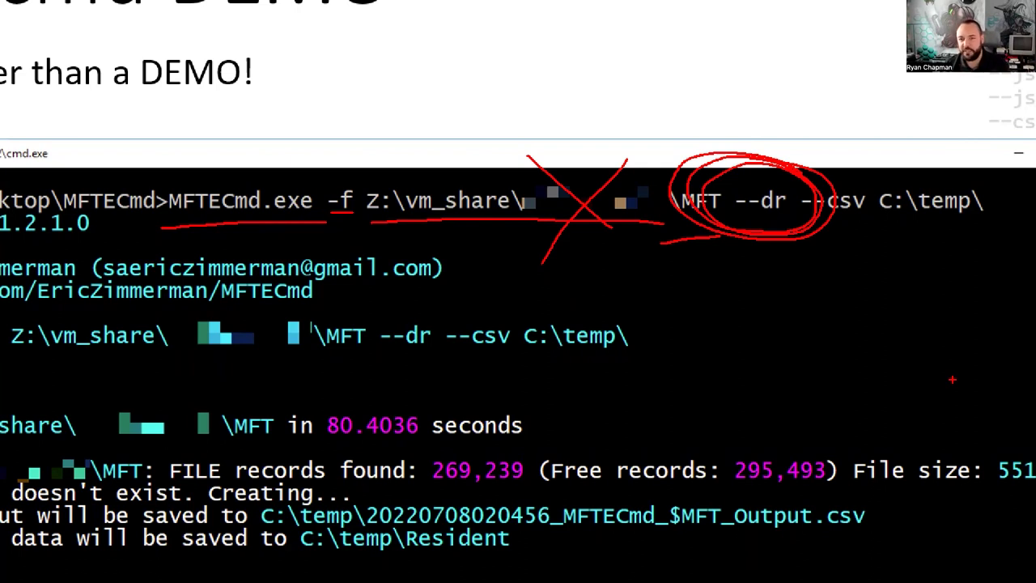
pyautogui.moveTo(874, 235); pyautogui.dragTo(977, 228)
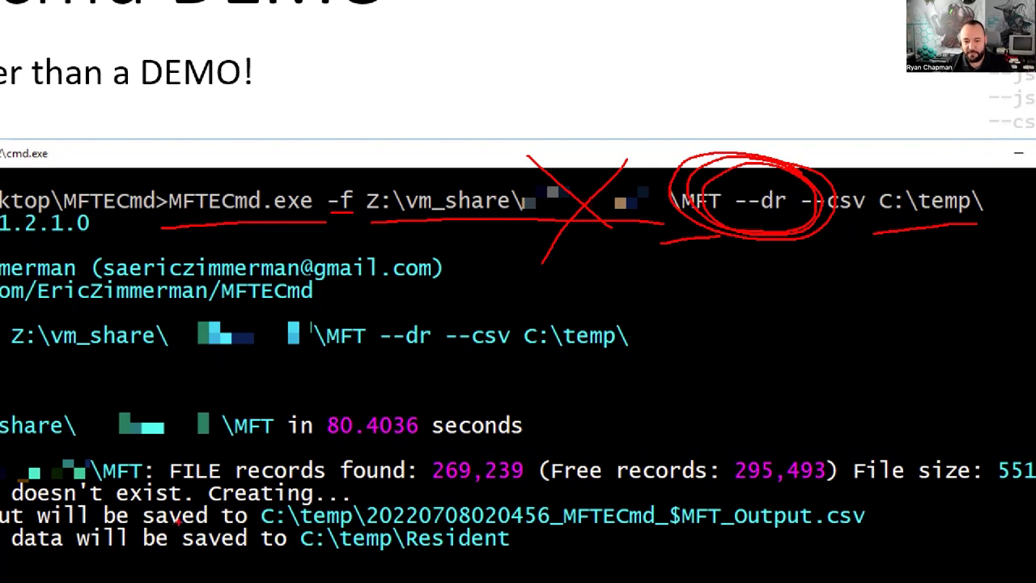
# Circle the C:\temp CSV output and Resident data paths, and leave the zoomed annotation view of the slide
pyautogui.moveTo(380, 486)
pyautogui.mouseDown()
pyautogui.moveTo(237, 489)
pyautogui.moveTo(233, 520)
pyautogui.moveTo(353, 530)
pyautogui.mouseUp()
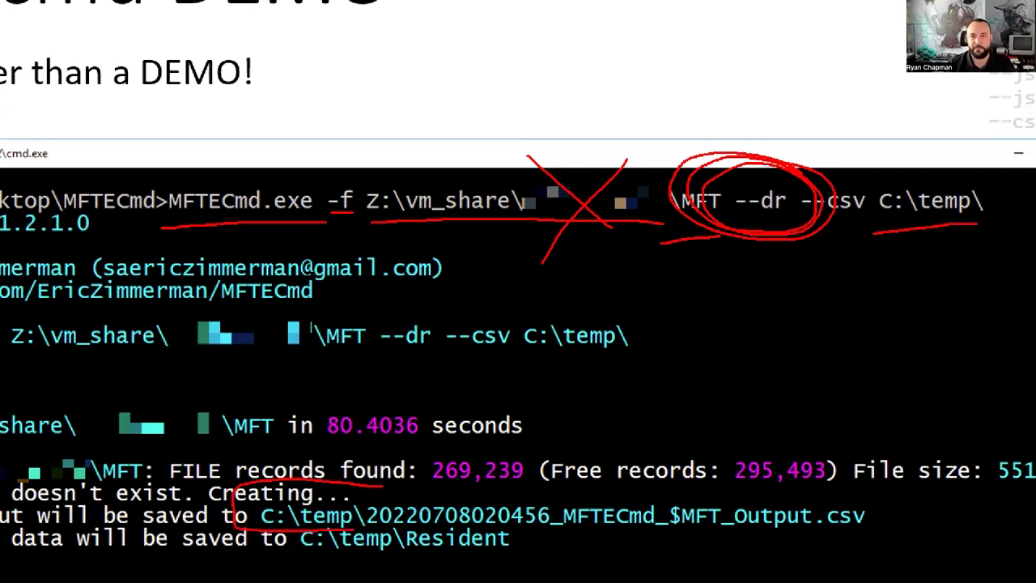
pyautogui.moveTo(381, 484); pyautogui.dragTo(559, 518)
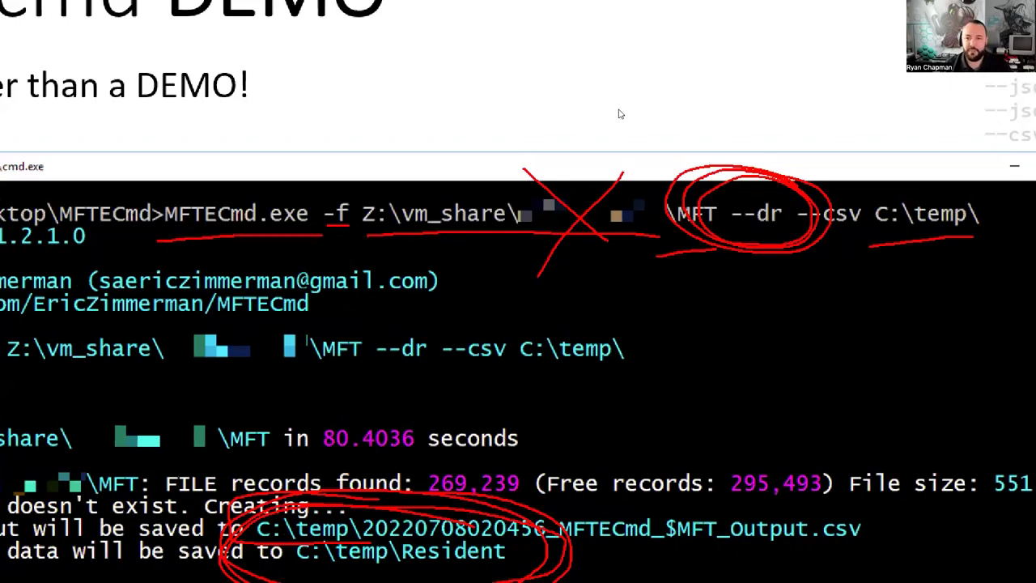
pyautogui.press('Escape')
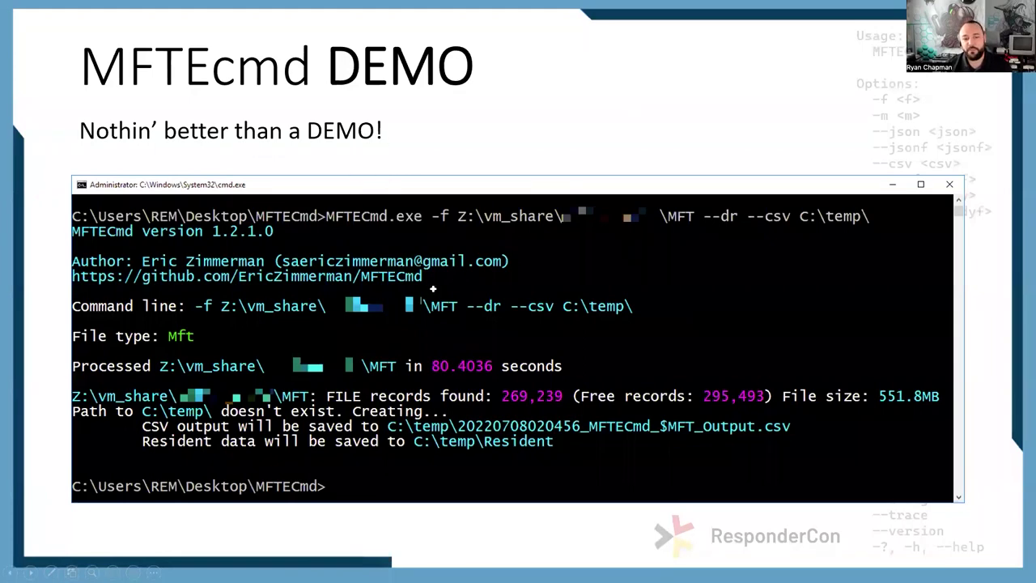
# Switch to Excel to view the first rows of resident_files-mod.csv, and bring up resident_files.csv
pyautogui.hotkey('alt', 'Tab')
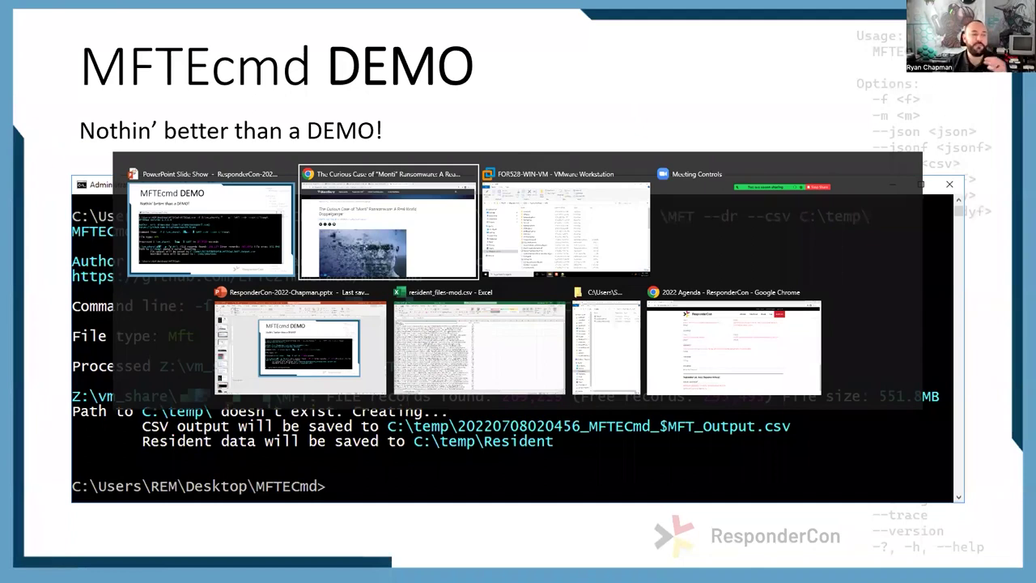
pyautogui.hotkey('alt', 'Tab')
pyautogui.hotkey('alt', 'Tab')
pyautogui.hotkey('alt', 'Tab')
pyautogui.hotkey('alt', 'Tab')
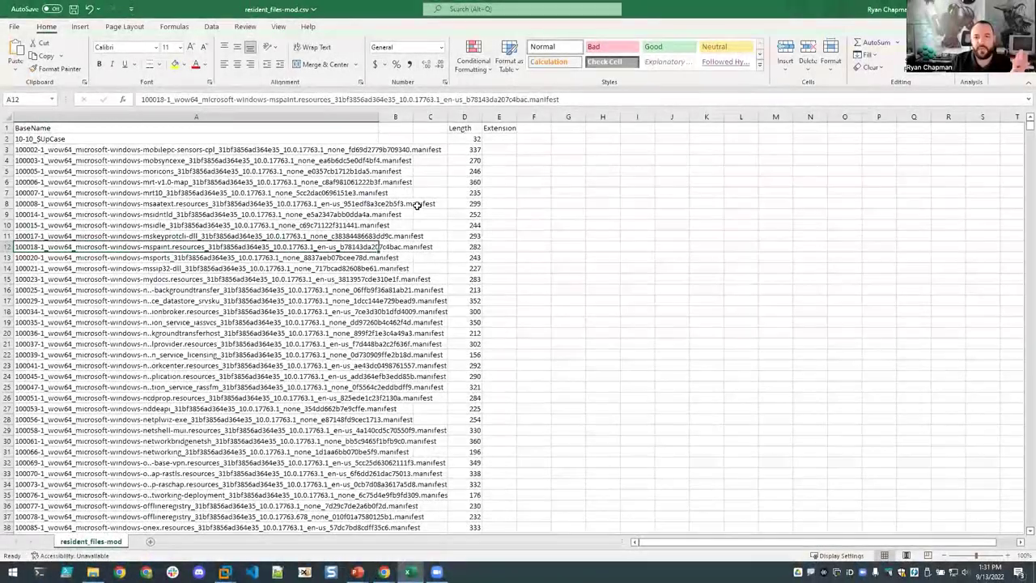
pyautogui.hotkey('ctrl', 'Home')
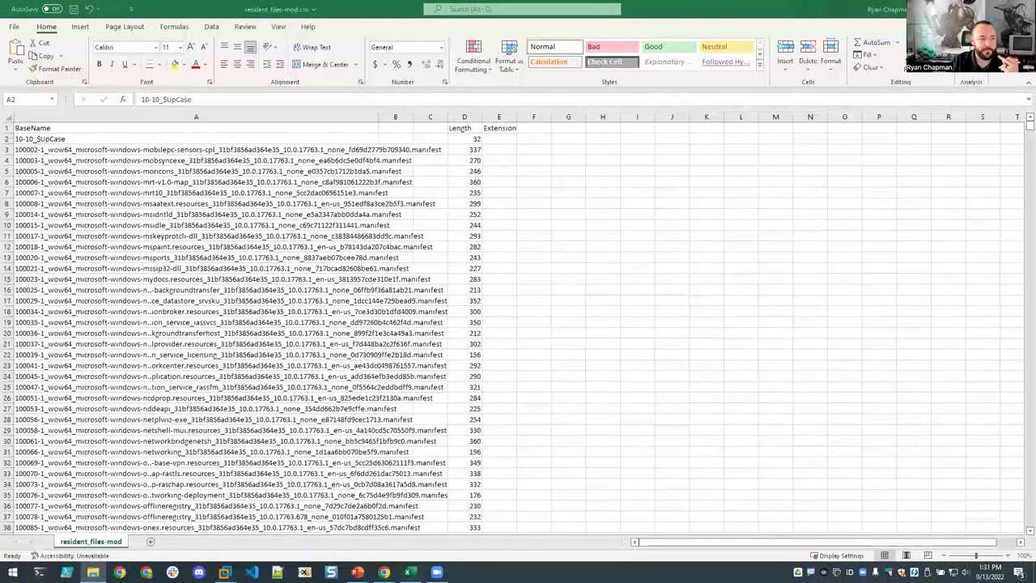
pyautogui.hotkey('alt', 'Tab')
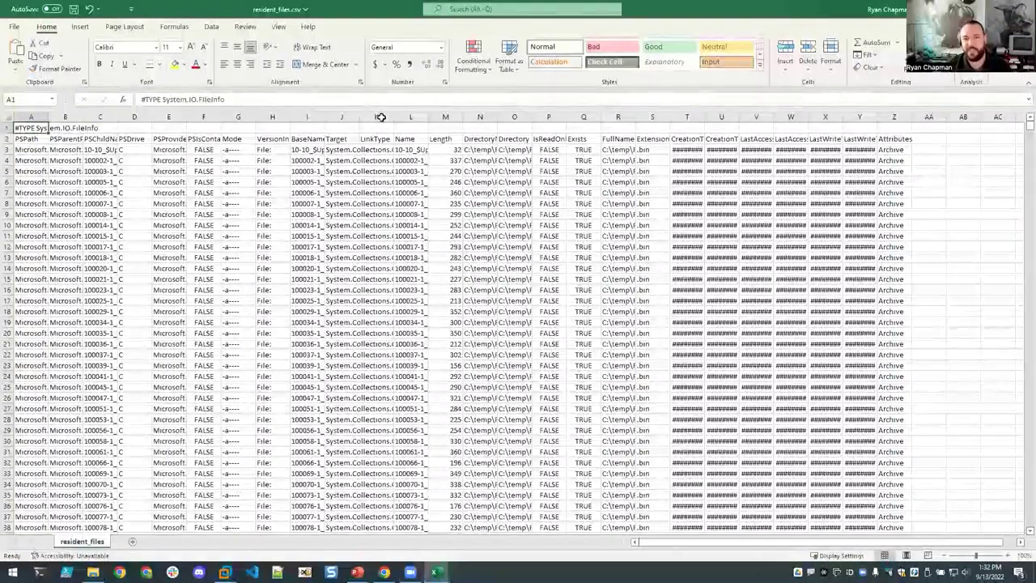
# Delete the Target, LinkType and Name columns, plus every column after Length through Attributes, from resident_files.csv
pyautogui.moveTo(377, 116); pyautogui.dragTo(342, 116)
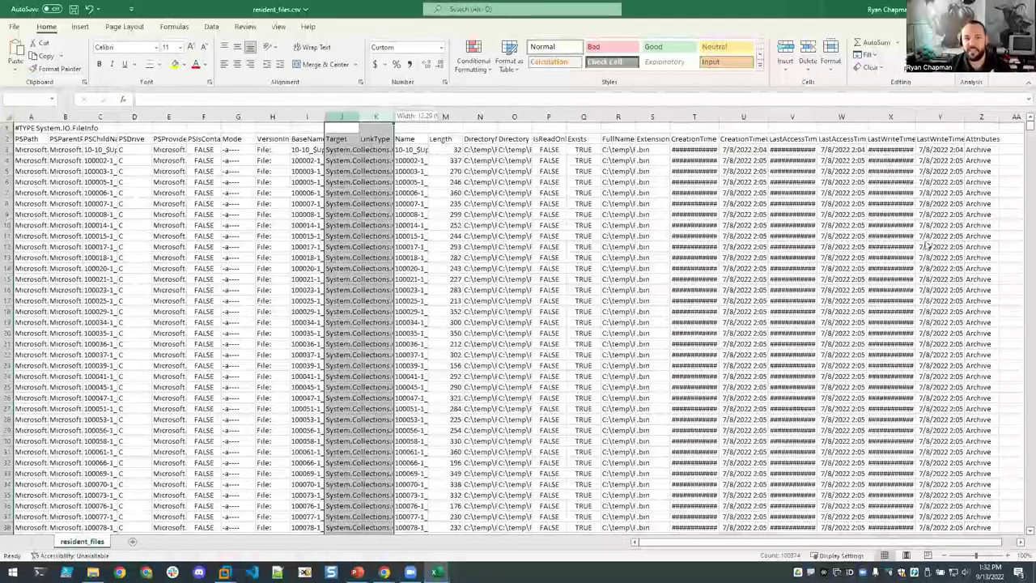
pyautogui.hotkey('ctrl', '-')
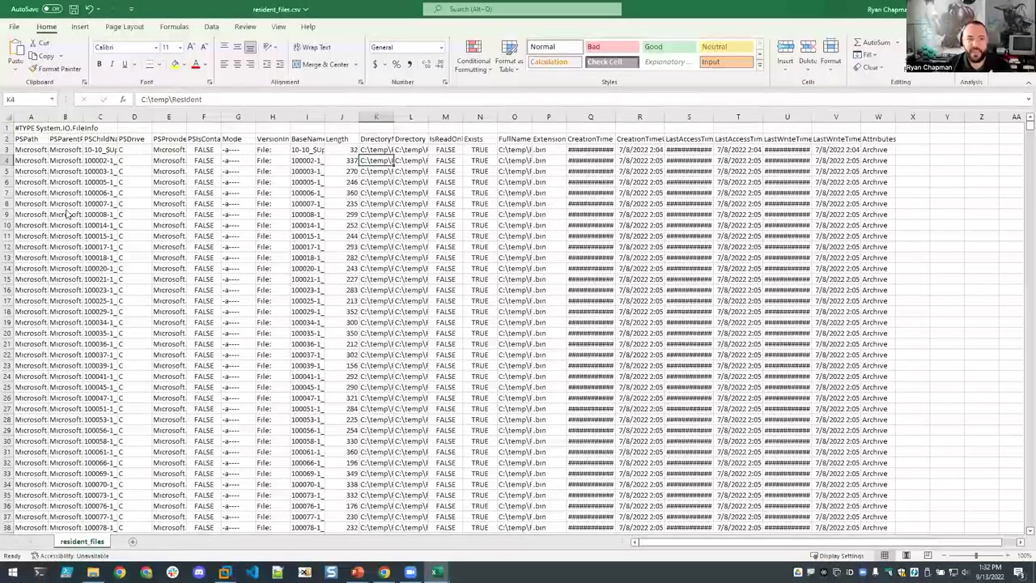
pyautogui.hotkey('ctrl', 'space')
pyautogui.hotkey('ctrl', 'shift', 'Right')
pyautogui.hotkey('ctrl', '-')
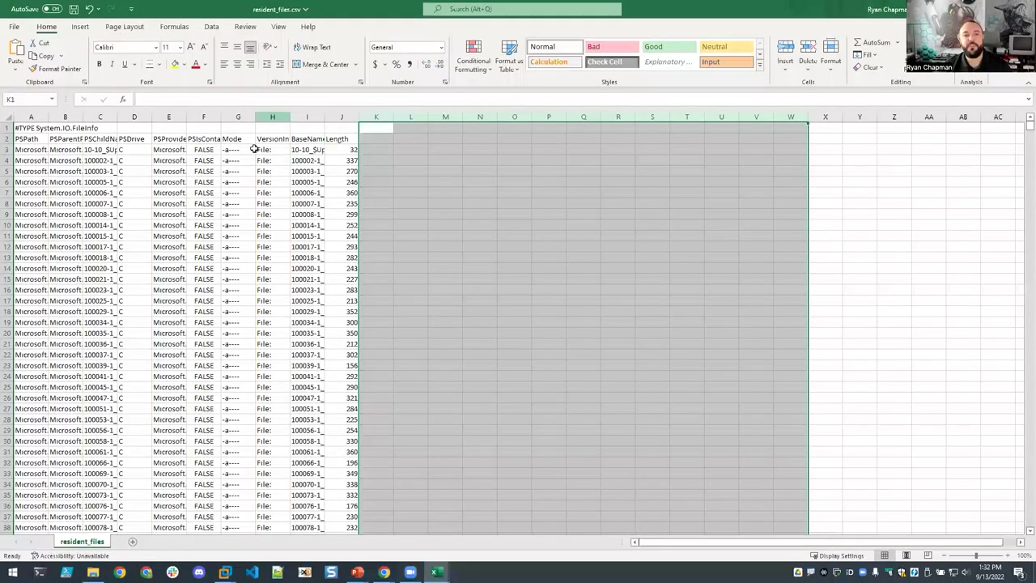
# Delete the PSPath through VersionInfo columns and the #TYPE row so the sheet starts with BaseName and Length
pyautogui.press('Left')
pyautogui.press('Left')
pyautogui.press('Left')
pyautogui.hotkey('ctrl', 'space')
pyautogui.hotkey('ctrl', 'shift', 'Left')
pyautogui.hotkey('shift', 'F10')
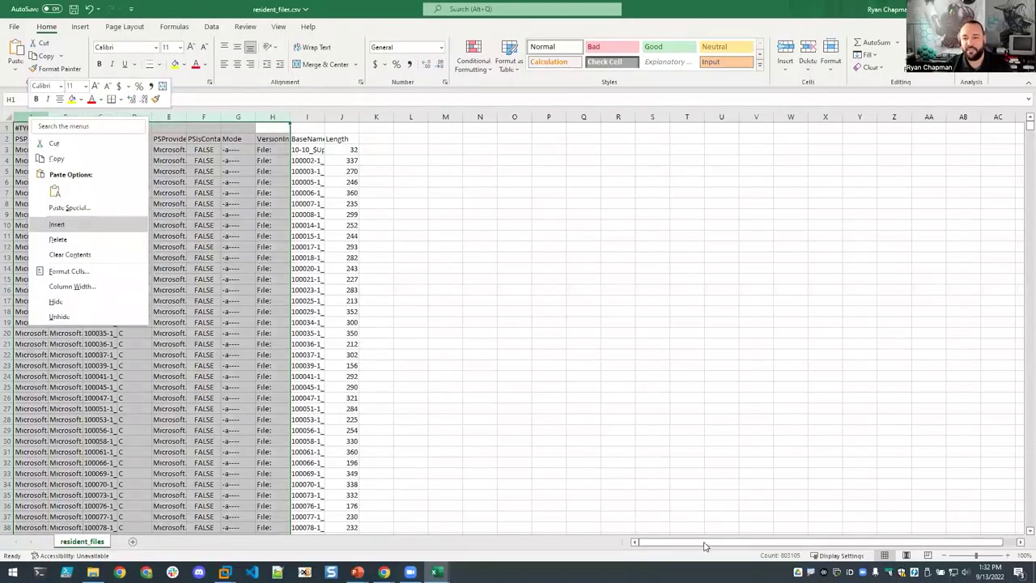
pyautogui.press('d')
pyautogui.click(64, 193)
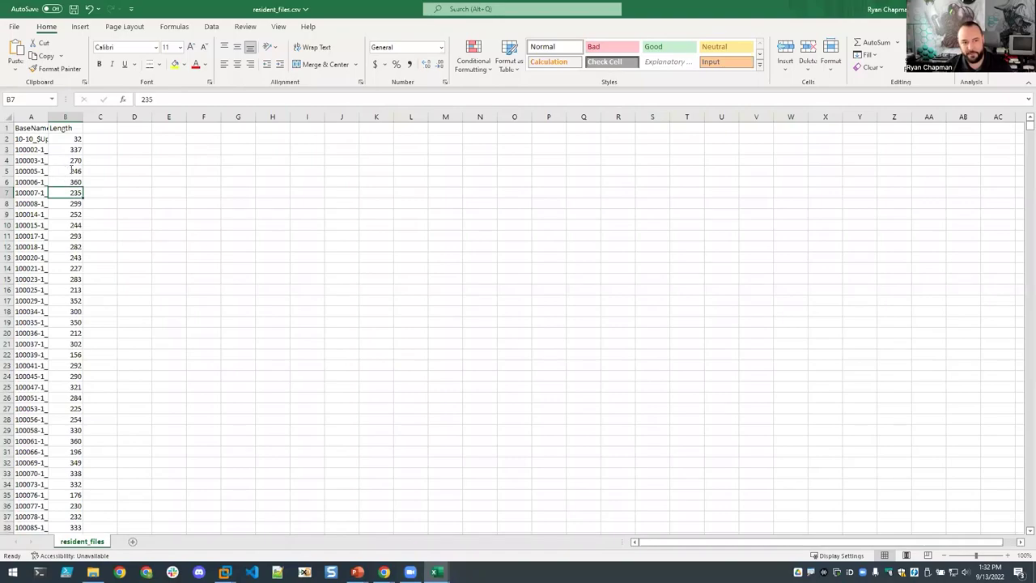
# Widen the BaseName column to make more of each file name readable
pyautogui.hotkey('alt', 'h')
pyautogui.press('o')
pyautogui.press('i')
pyautogui.keyDown('ctrl'); pyautogui.scroll(3, 61, 246); pyautogui.keyUp('ctrl')
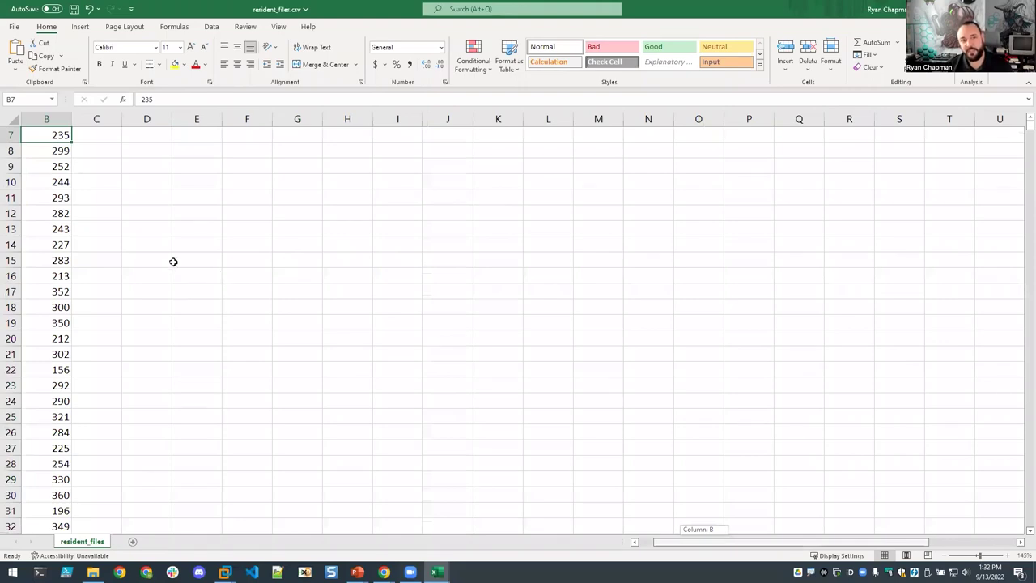
pyautogui.hscroll(-2, 292, 172)
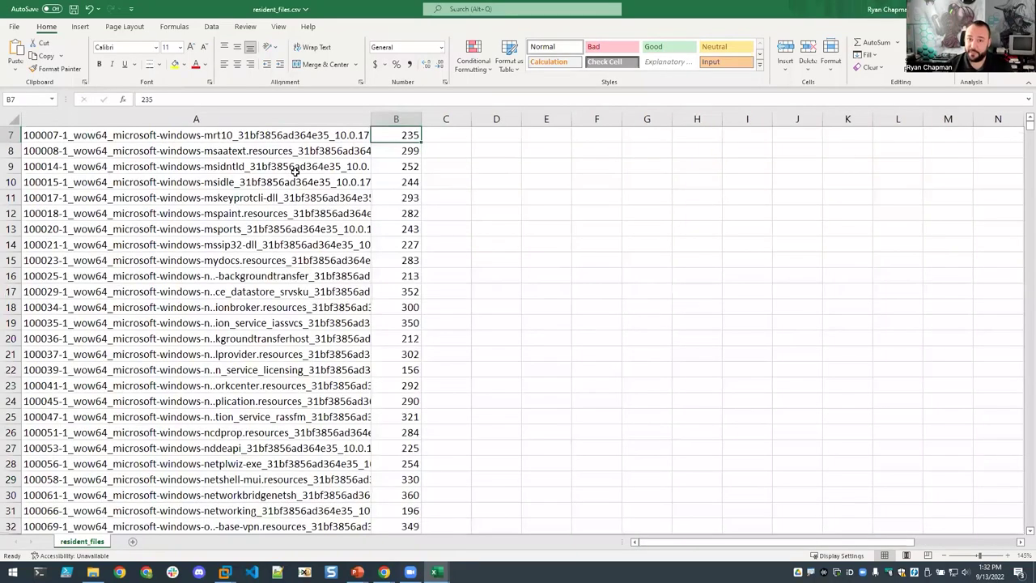
# Highlight the 100002-1 prefix in cell A3 and fit the BaseName column to its full file names
pyautogui.press('Left')
pyautogui.press('Down')
pyautogui.press('Down')
pyautogui.press('Down')
pyautogui.press('Down')
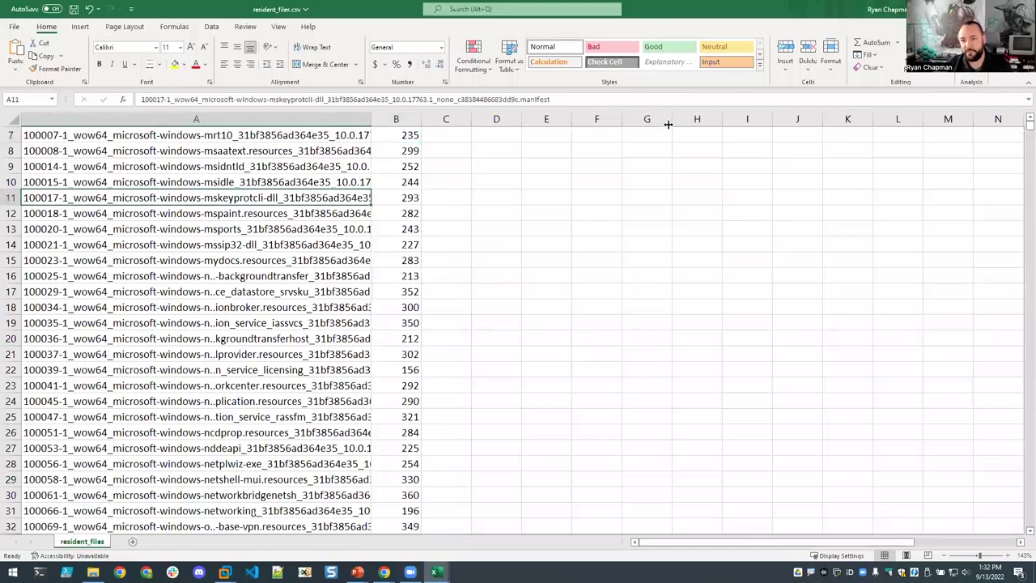
pyautogui.scroll(2, 610, 168)
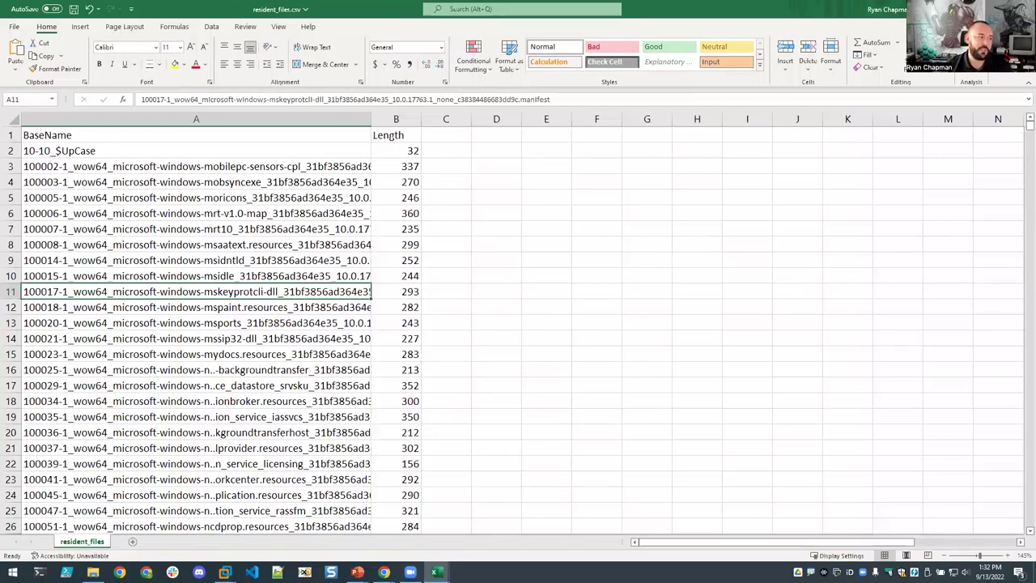
pyautogui.click(196, 166)
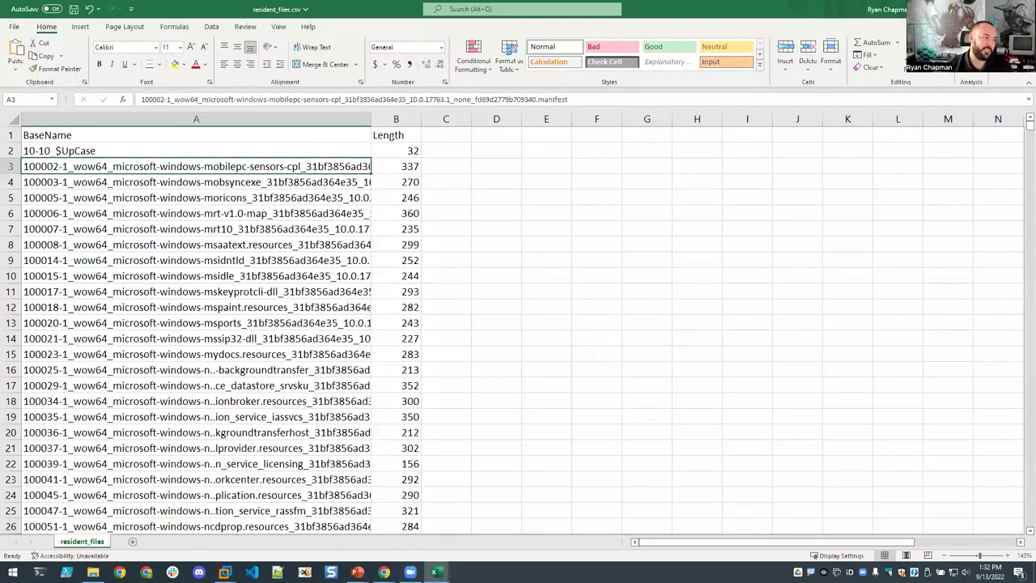
pyautogui.press('F2')
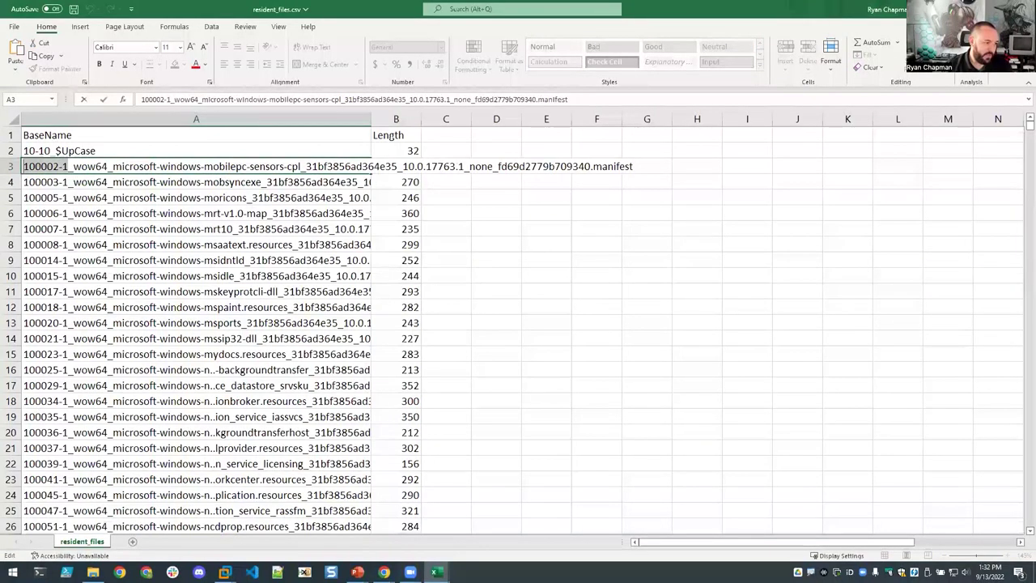
pyautogui.doubleClick(371, 119)
pyautogui.click(196, 244)
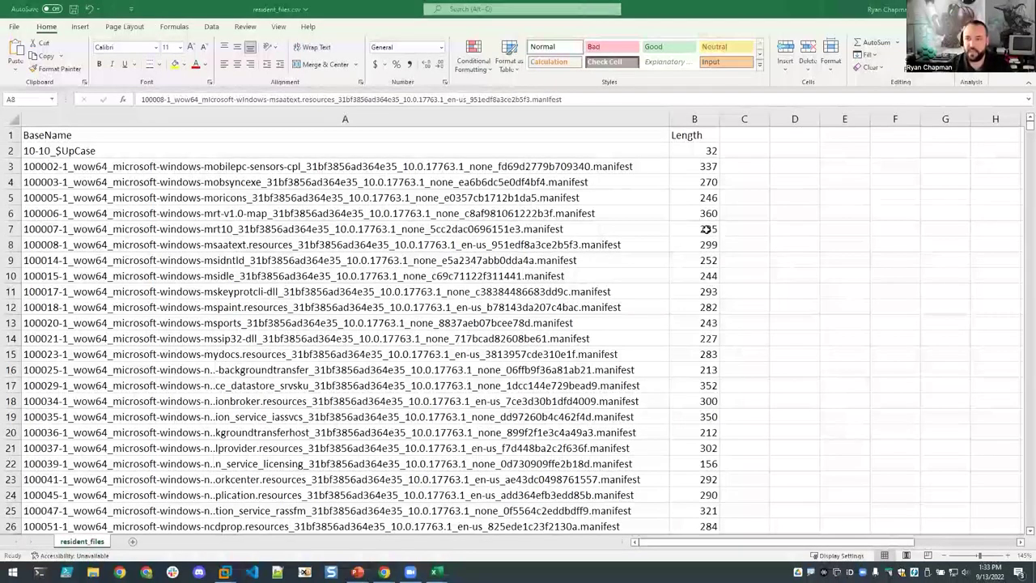
# Copy the prefix-free names from nometa.txt in Notepad++ into a new Name column, and the file suffixes into a new Suffix column in Excel
pyautogui.hotkey('alt', 'Tab')
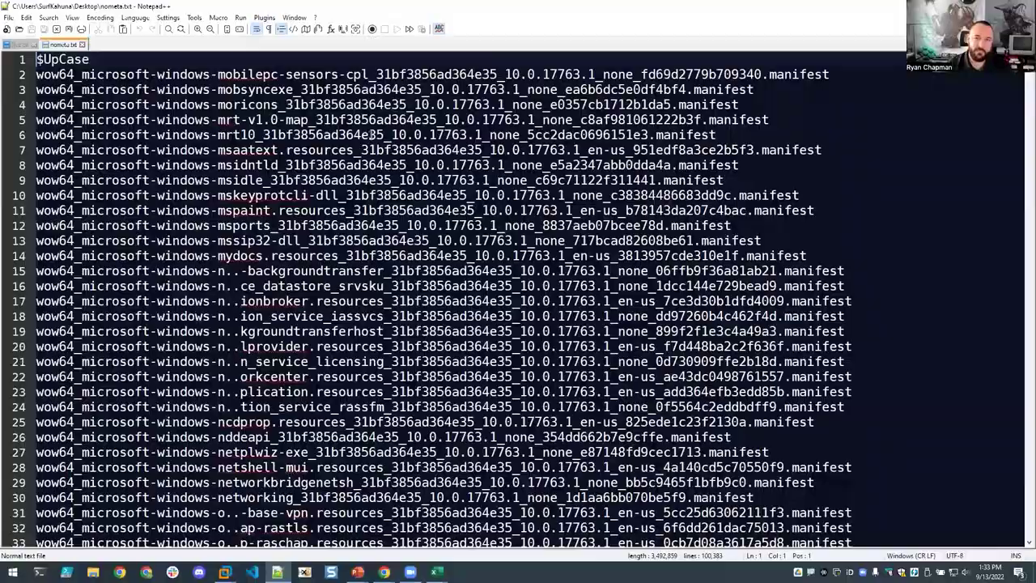
pyautogui.hotkey('alt', 'Tab')
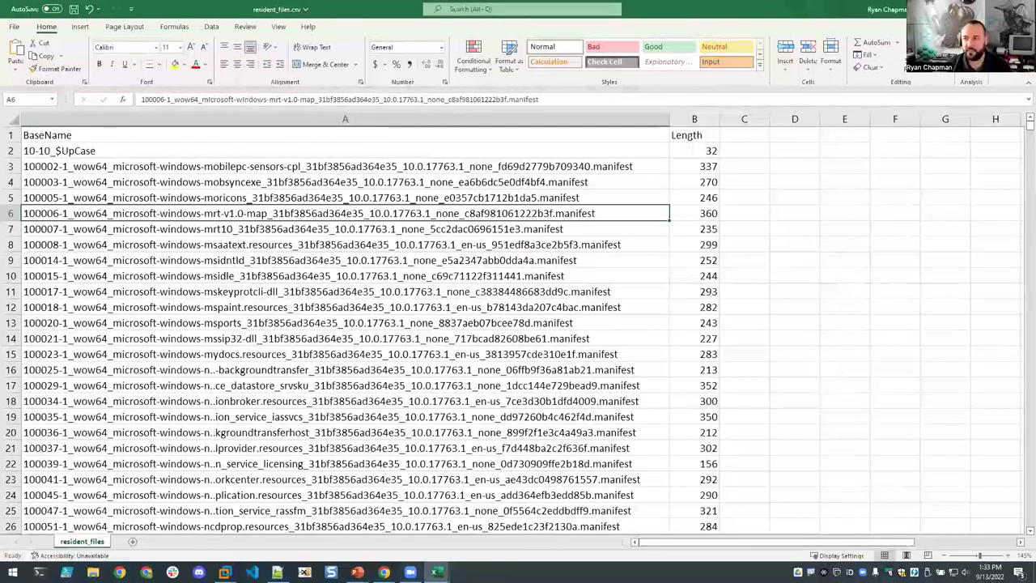
pyautogui.hotkey('alt', 'Tab')
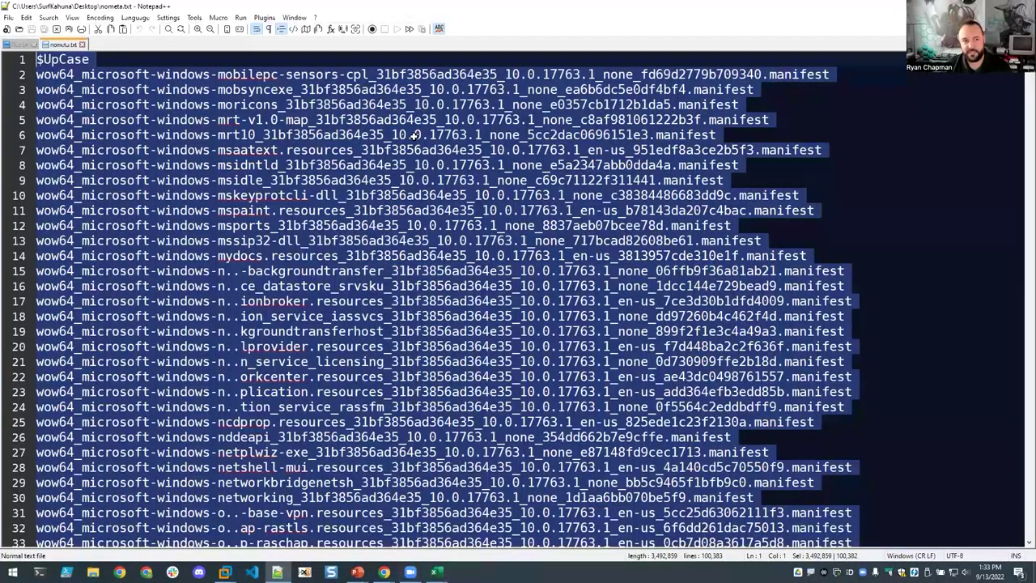
pyautogui.hotkey('alt', 'Tab')
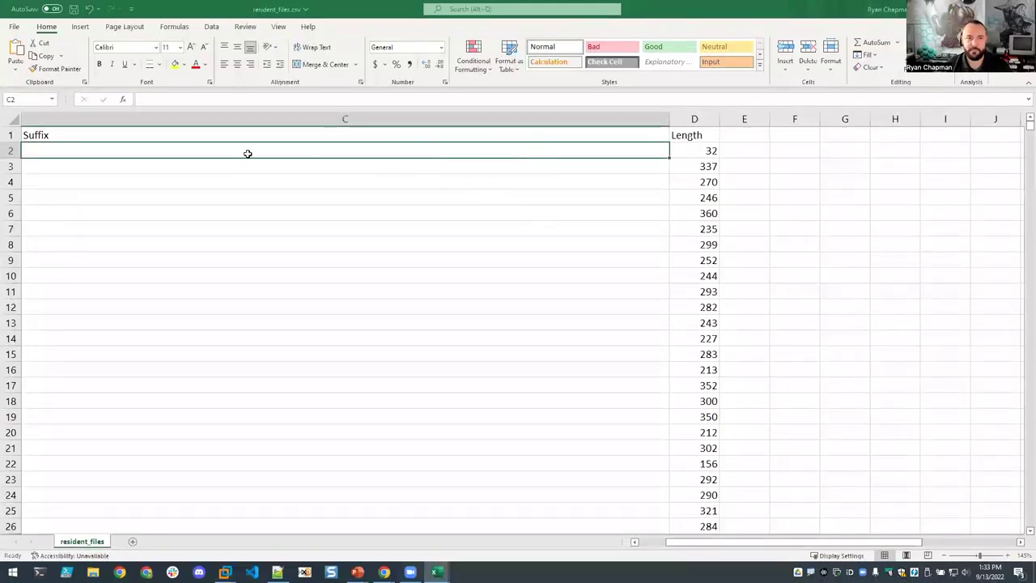
pyautogui.hotkey('alt', 'Tab')
pyautogui.hotkey('alt', 'Tab')
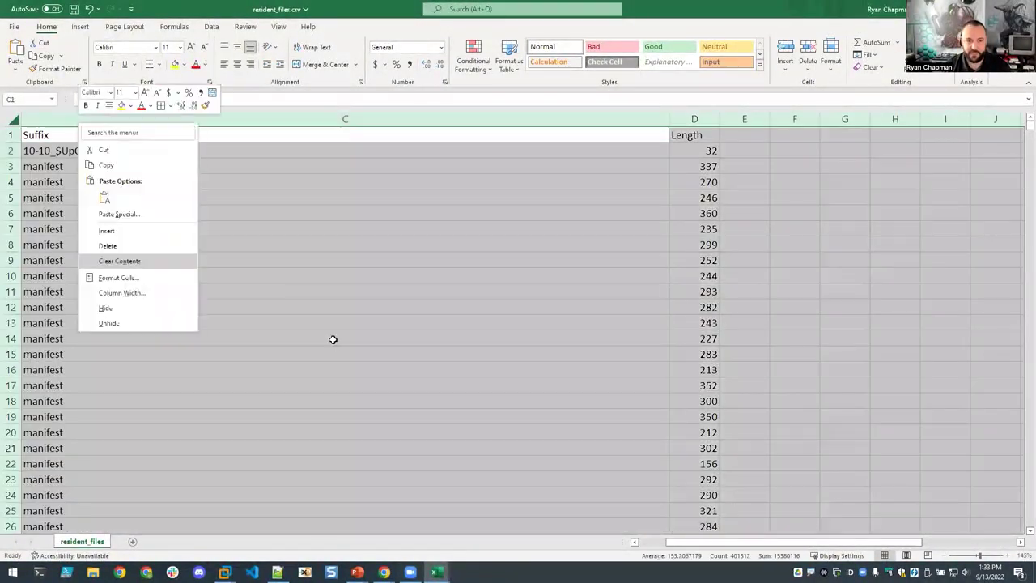
# Set the width of all columns in the sheet to 25
pyautogui.click(131, 292)
pyautogui.write('2')
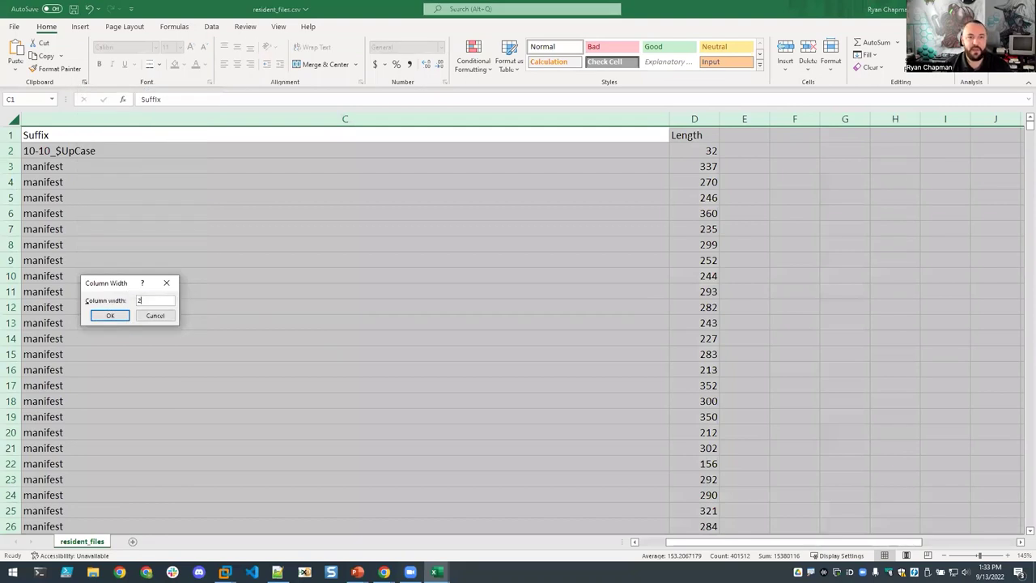
pyautogui.write('5')
pyautogui.press('Return')
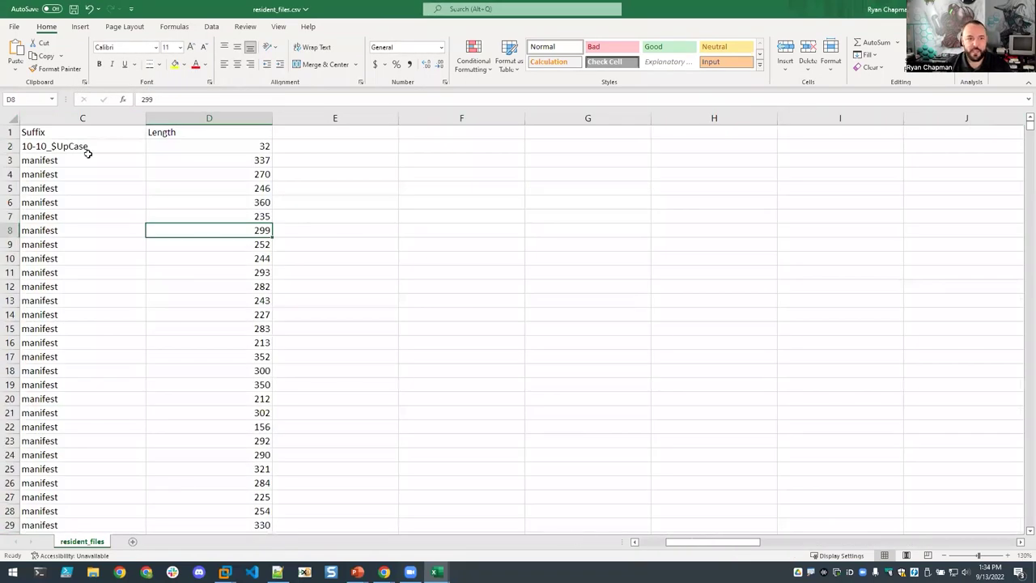
# Widen the BaseName column slightly beyond the Name, Suffix and Length columns
pyautogui.keyDown('ctrl'); pyautogui.scroll(-1, 149, 120); pyautogui.keyUp('ctrl')
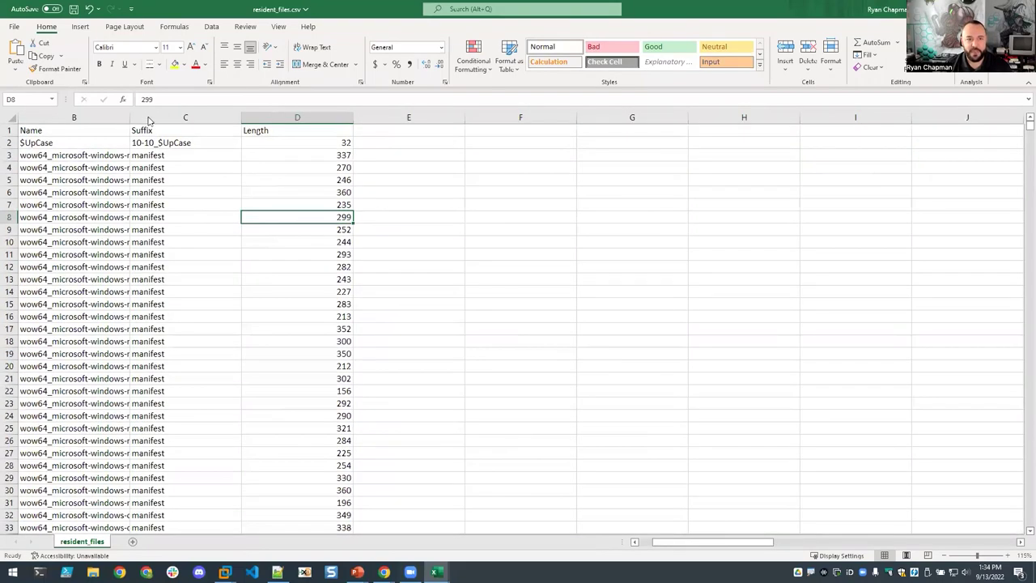
pyautogui.hscroll(-1, 200, 301)
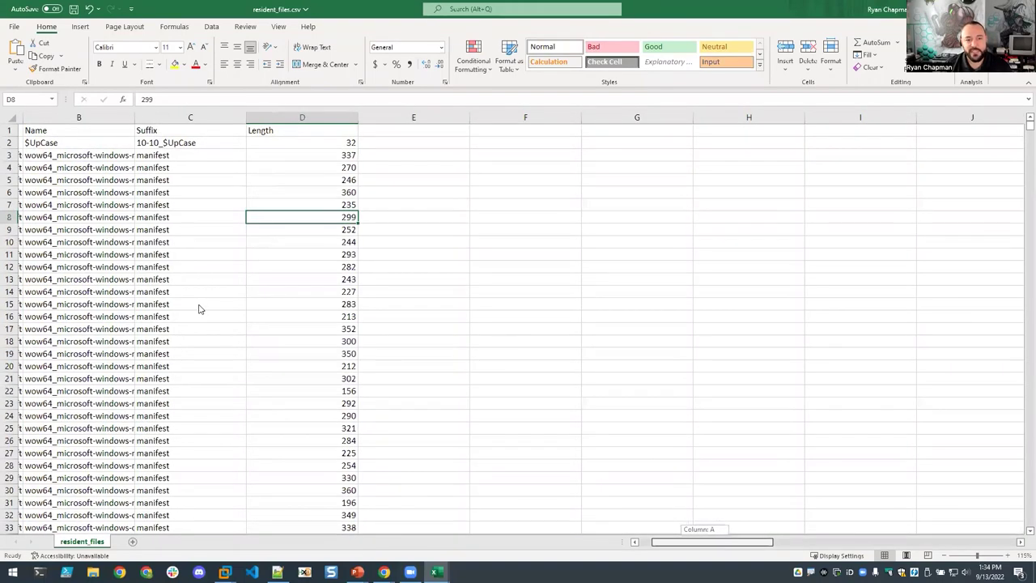
pyautogui.click(202, 260)
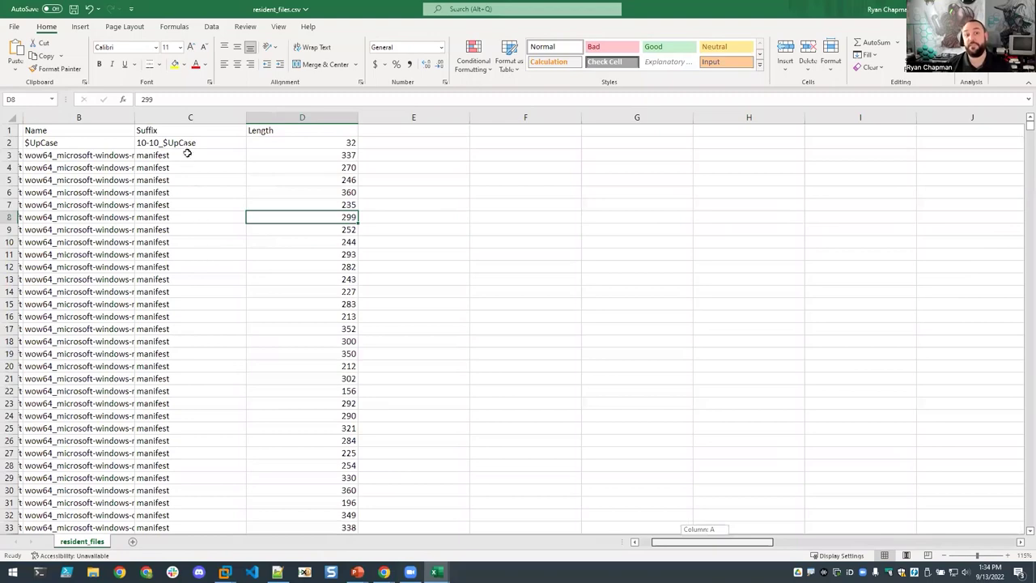
pyautogui.hscroll(-1, 184, 146)
pyautogui.moveTo(128, 117); pyautogui.dragTo(197, 118)
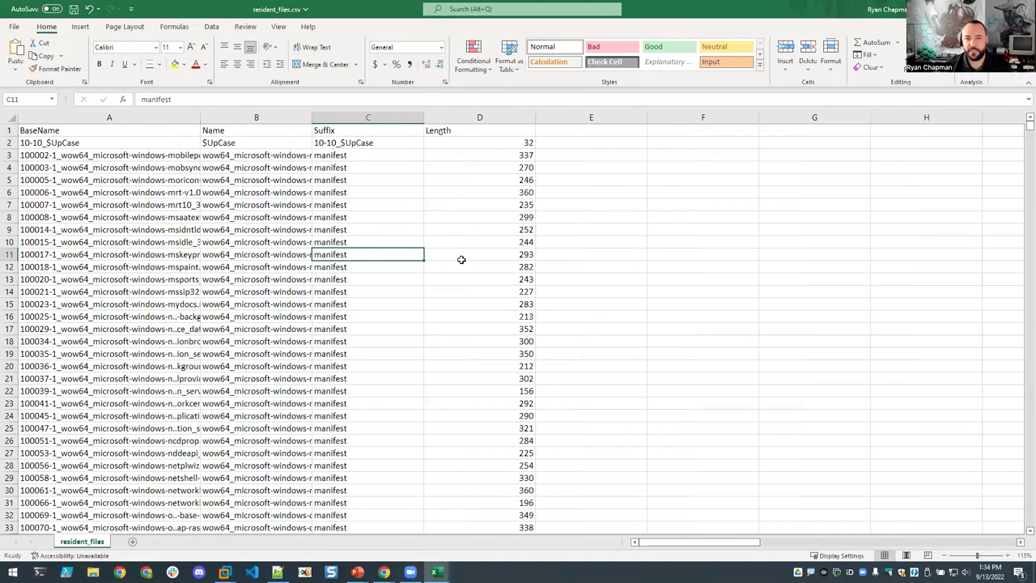
# Hide the BaseName column so the listing starts with the Name column
pyautogui.rightClick(150, 117)
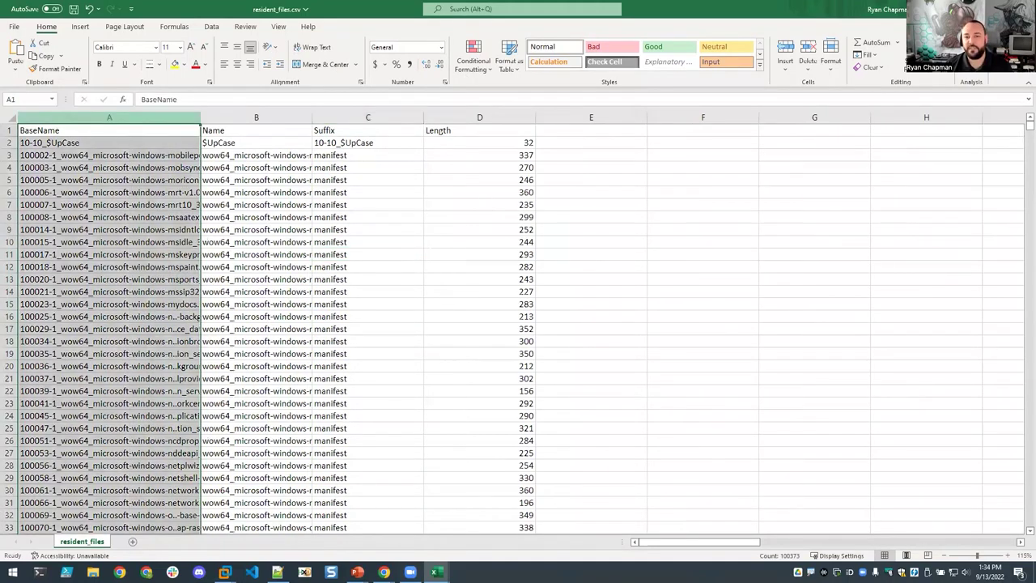
pyautogui.press('Up')
pyautogui.press('Up')
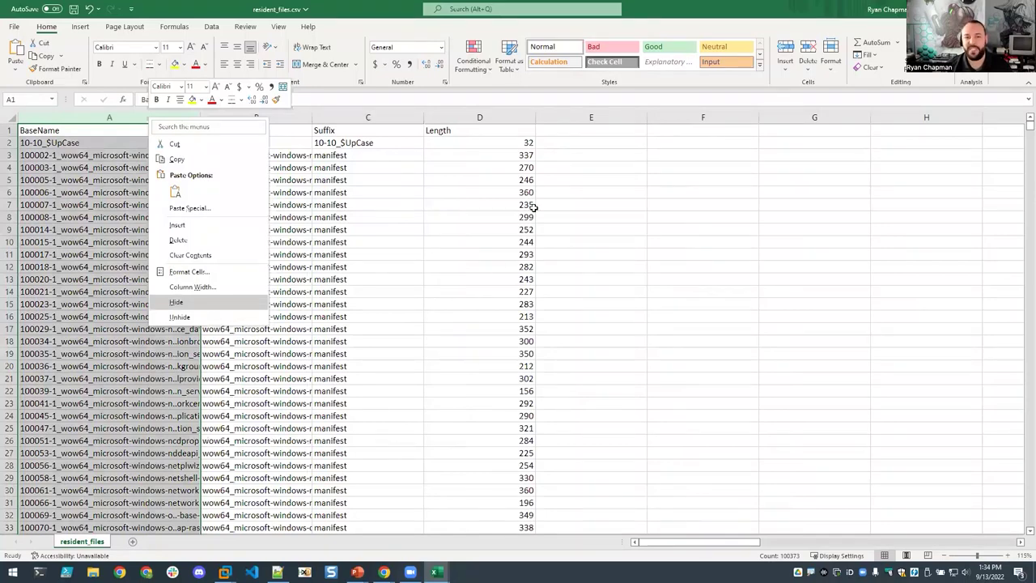
pyautogui.press('Return')
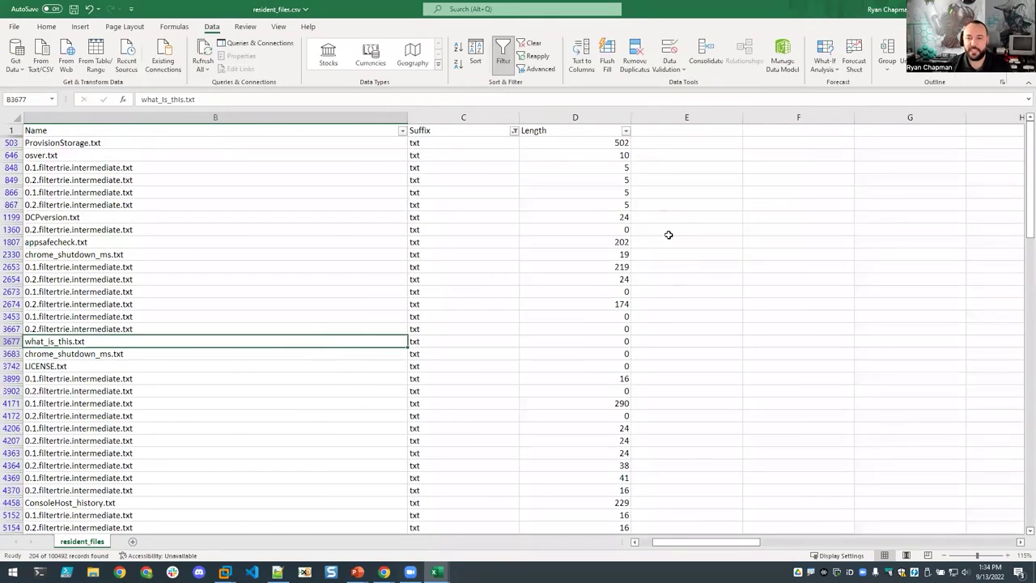
# Enlarge the filtered txt listing around the what_is_this.txt row and examine its name, suffix and length
pyautogui.keyDown('ctrl'); pyautogui.scroll(2, 753, 264); pyautogui.keyUp('ctrl')
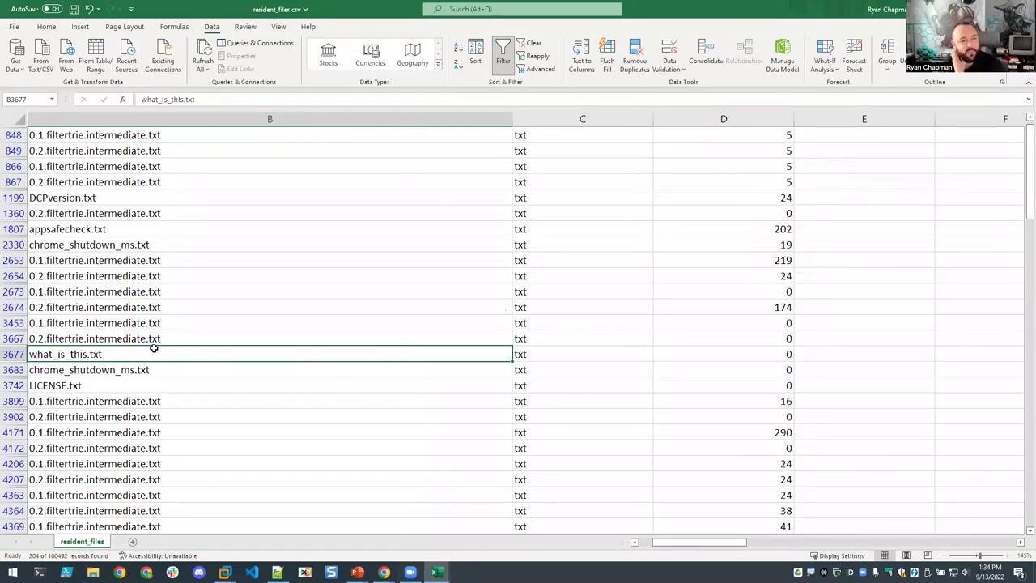
pyautogui.keyDown('ctrl'); pyautogui.scroll(1, 154, 348); pyautogui.keyUp('ctrl')
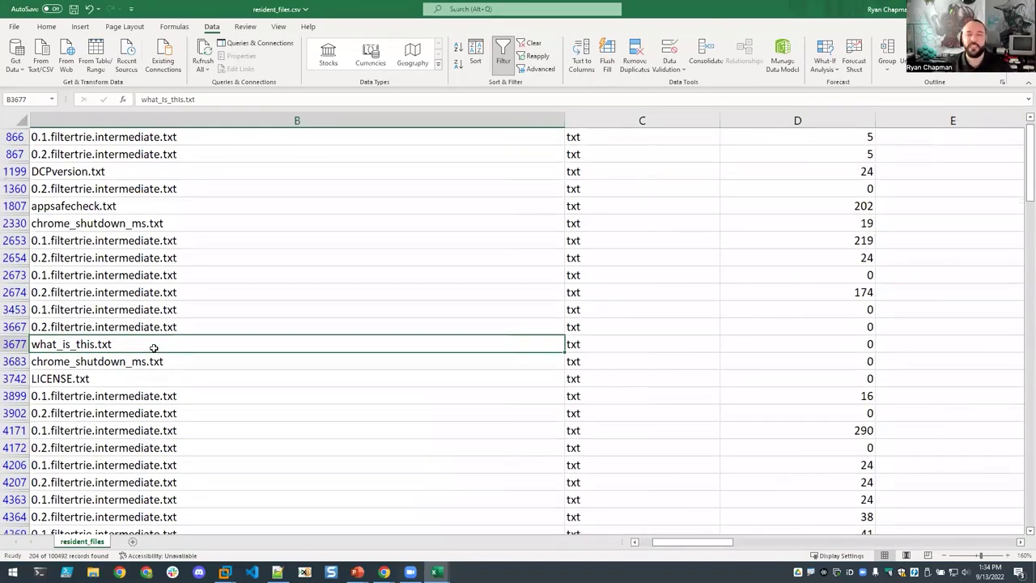
pyautogui.scroll(1, 153, 348)
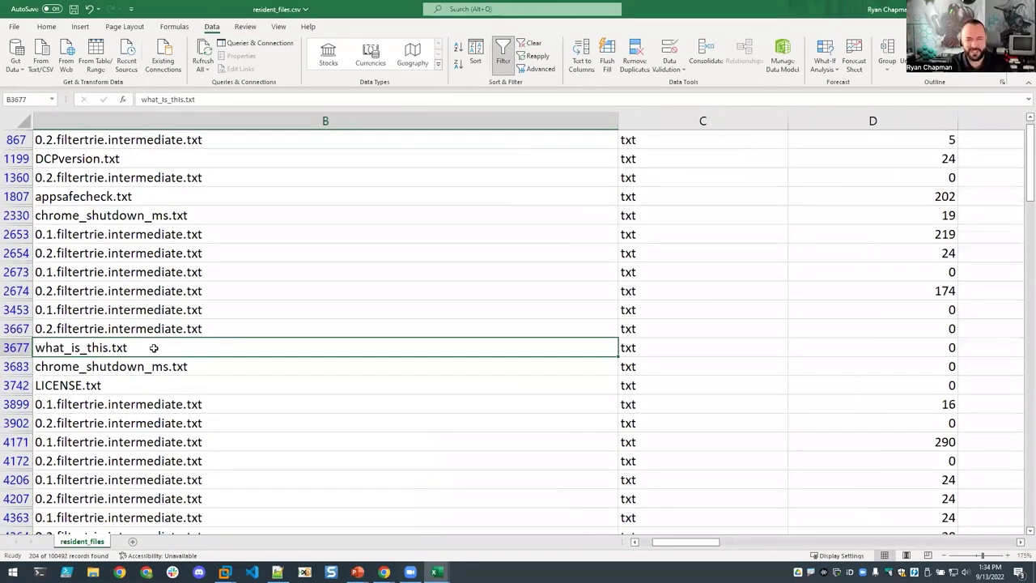
pyautogui.scroll(1, 154, 348)
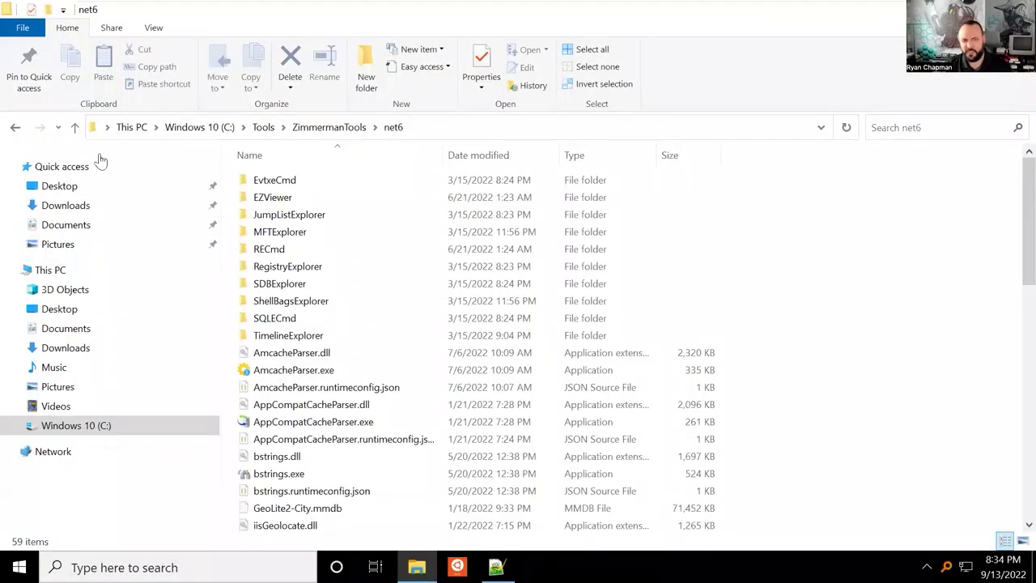
# Clear the net6 folder window from the virtual machine's desktop and switch to Notepad++ with the recovered_resident_files workspace
pyautogui.press('super+d')
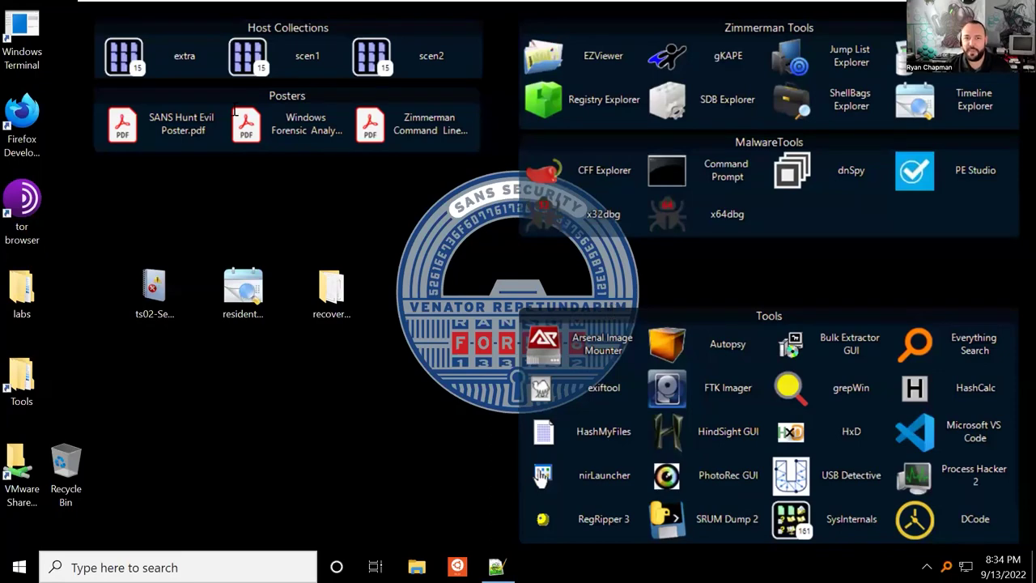
pyautogui.hotkey('alt', 'Tab')
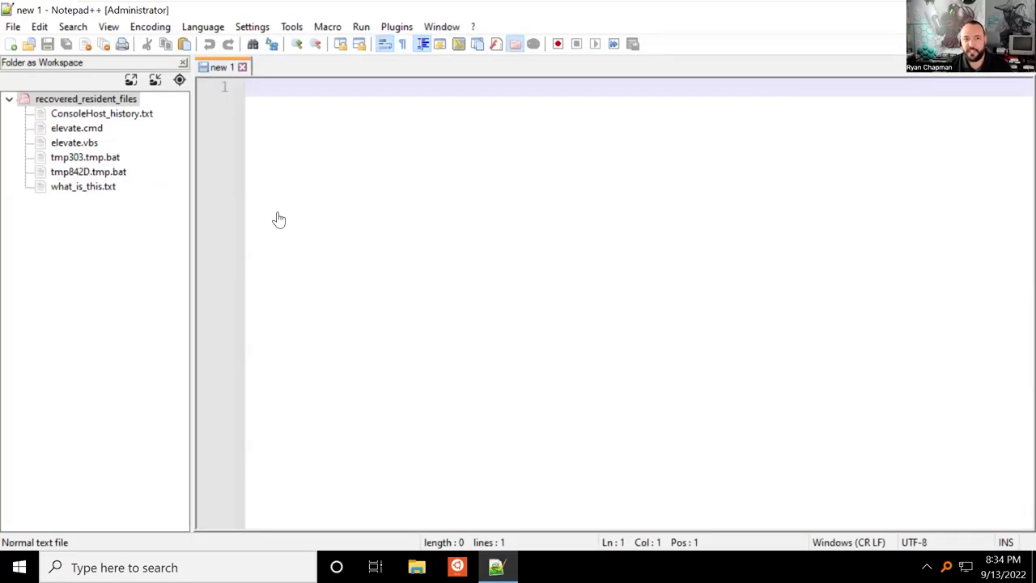